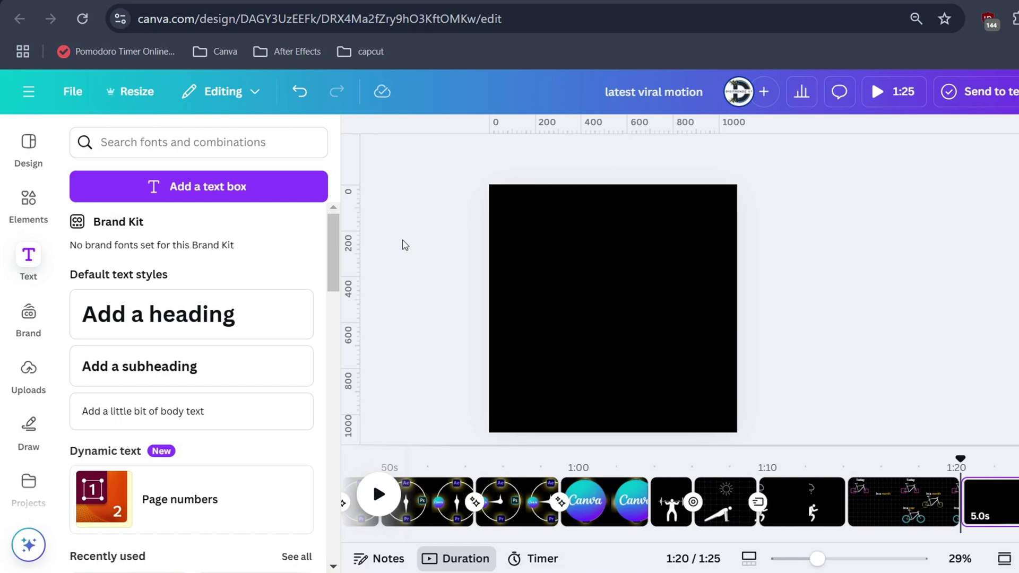
Search the graphics for "bouncing ball" and add the white ball above the cyan and magenta dashed ring to the black page.
click(24, 204)
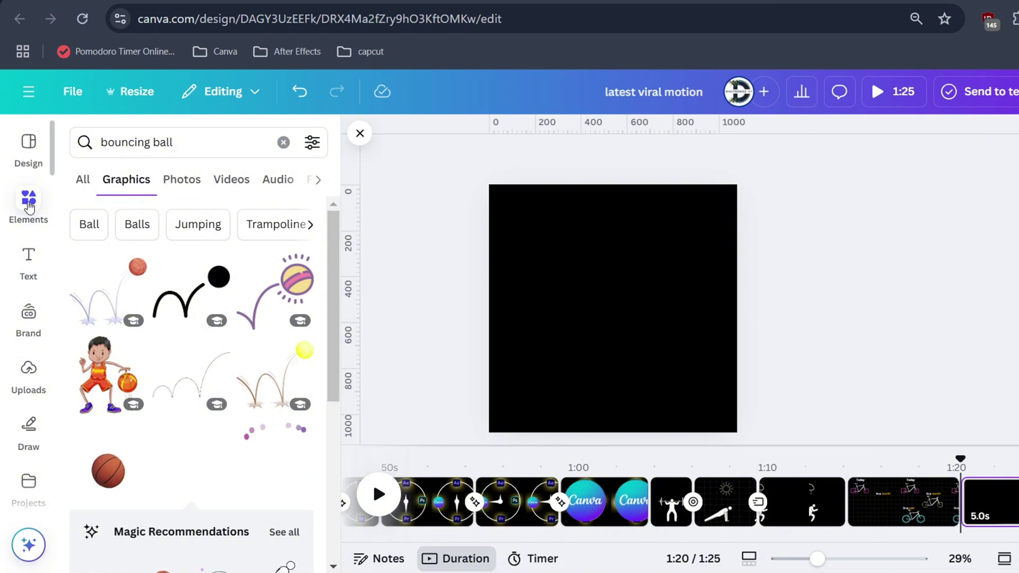
click(211, 152)
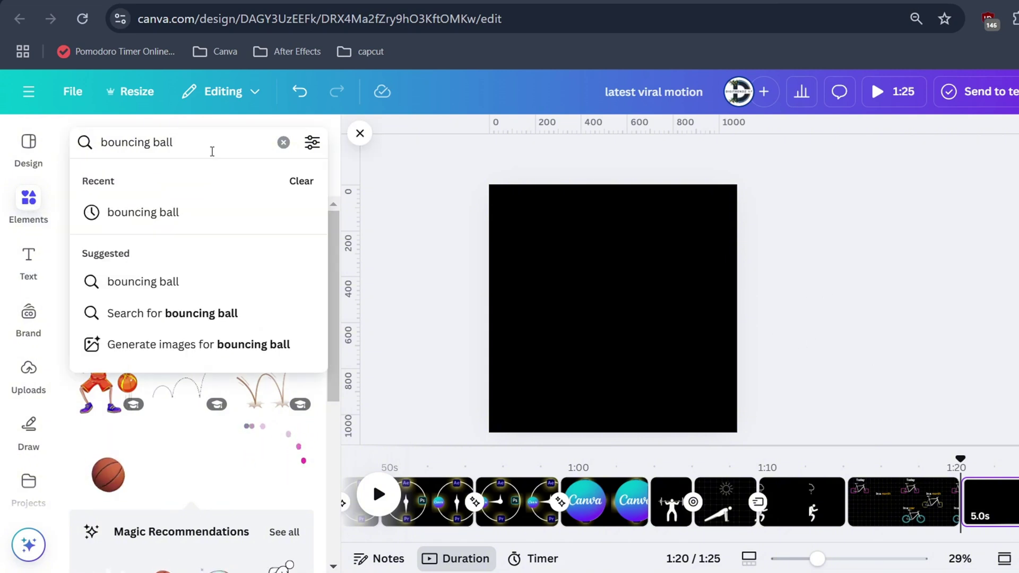
key(Return)
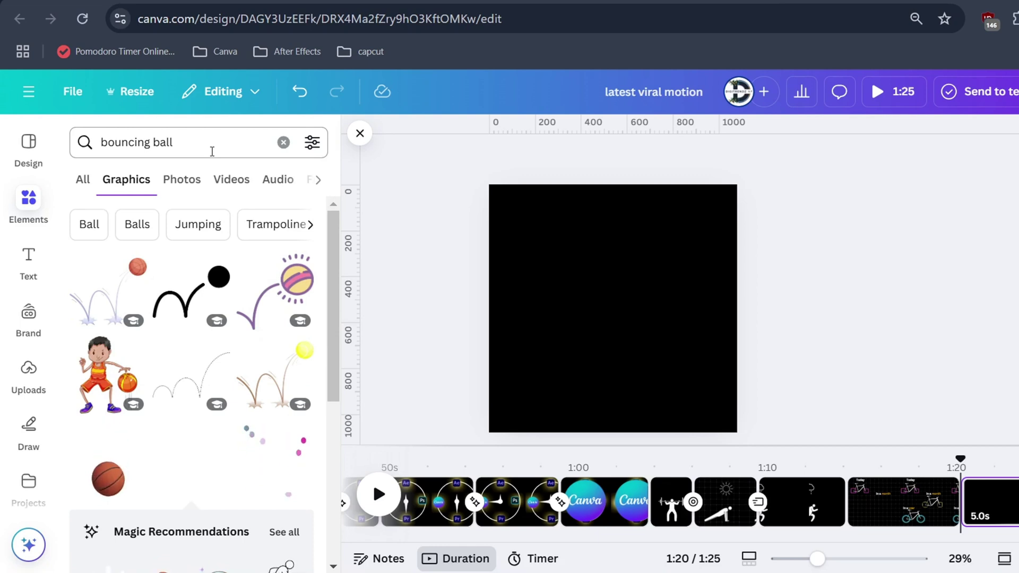
scroll(173, 371, down, 2)
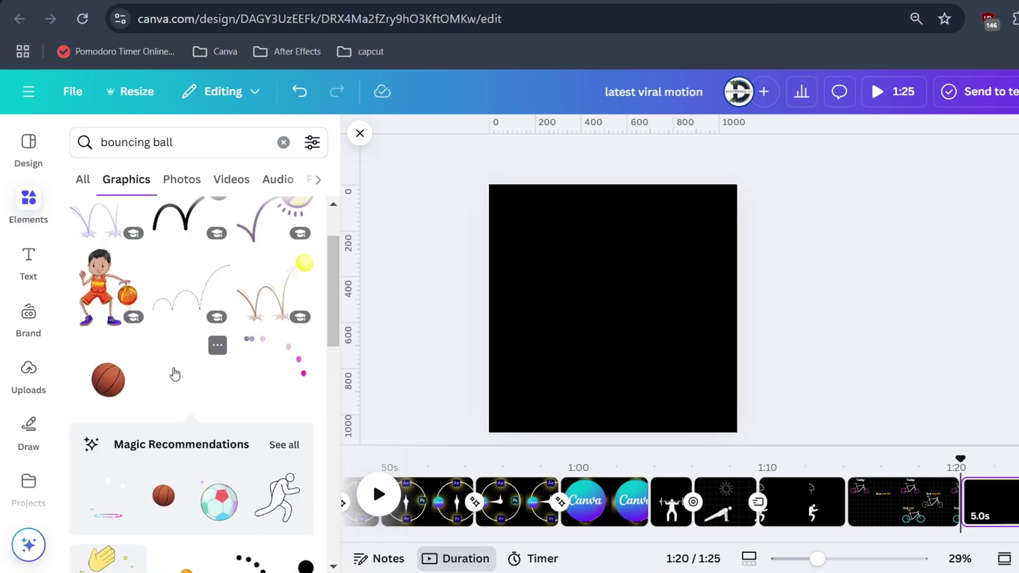
click(173, 371)
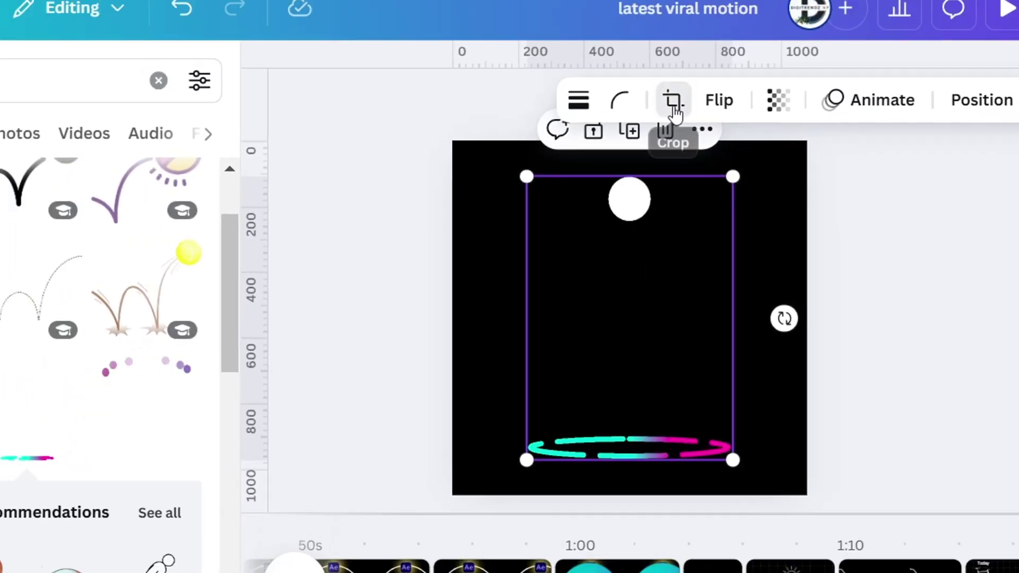
Crop the ball graphic freeform from below to cut off the dashed ring.
click(674, 106)
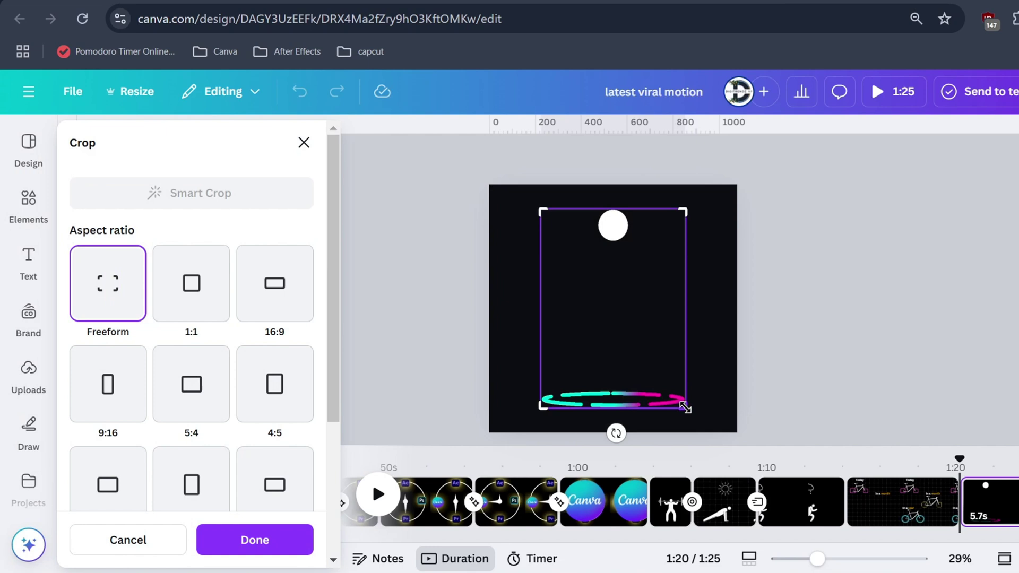
drag(685, 408, 696, 391)
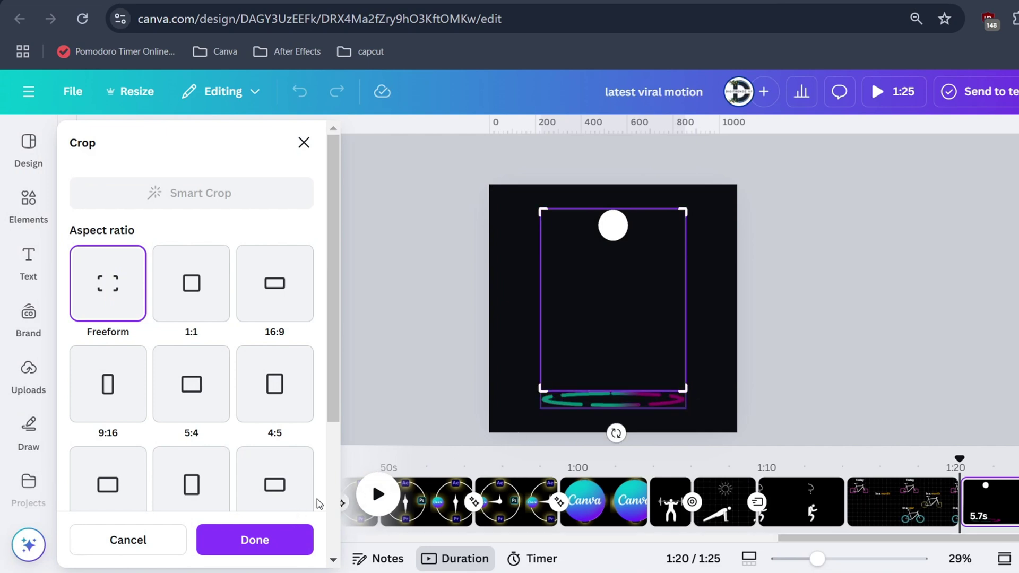
click(273, 542)
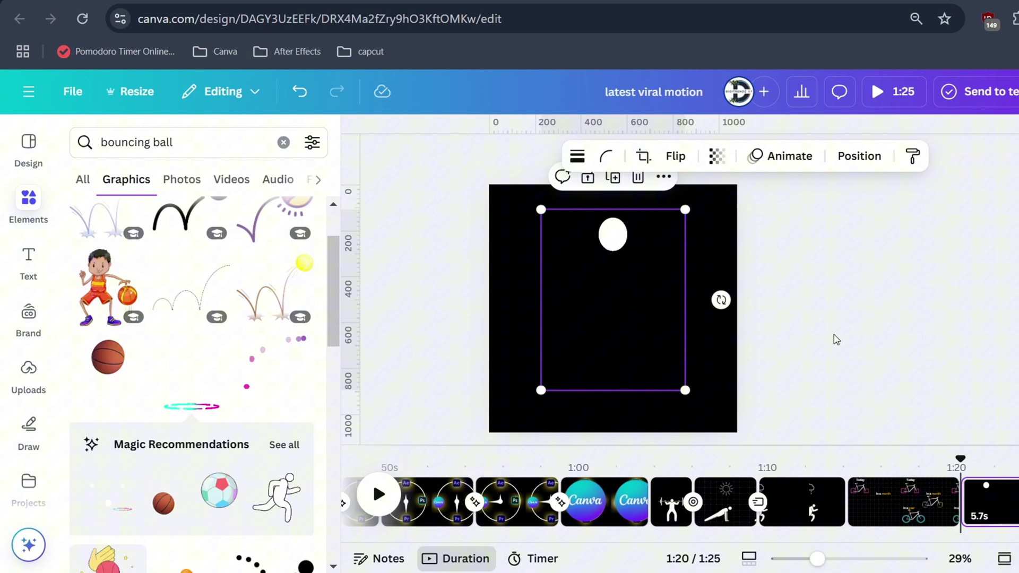
Add a subheading reading CANVA in capitals to the new black page.
click(15, 263)
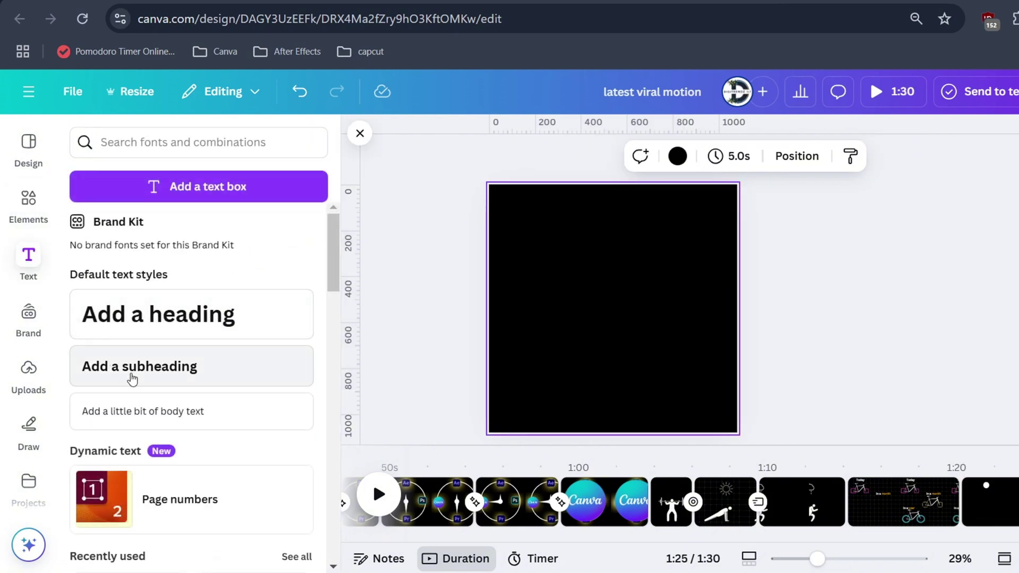
click(126, 365)
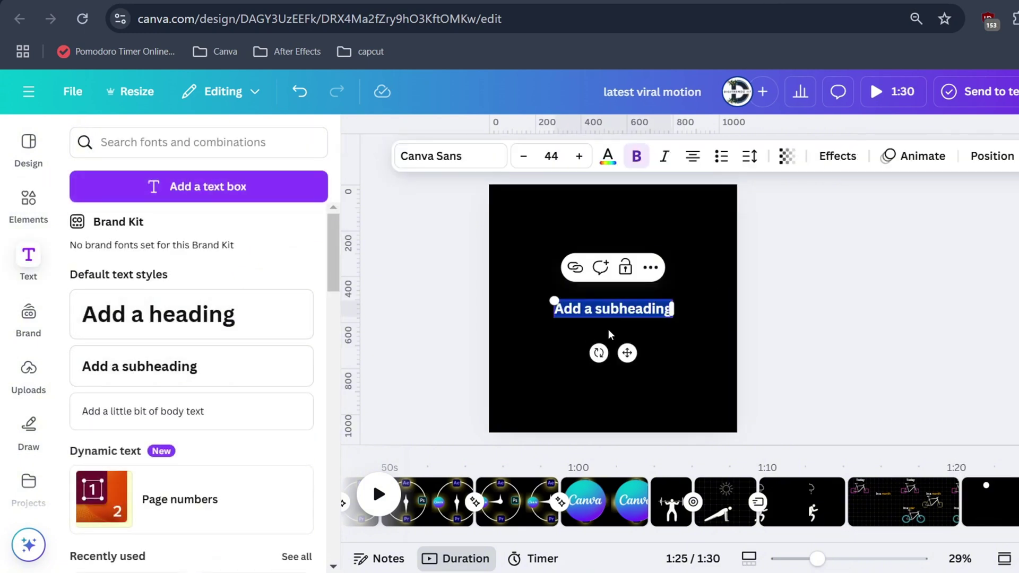
text(Canva)
key(ctrl+a)
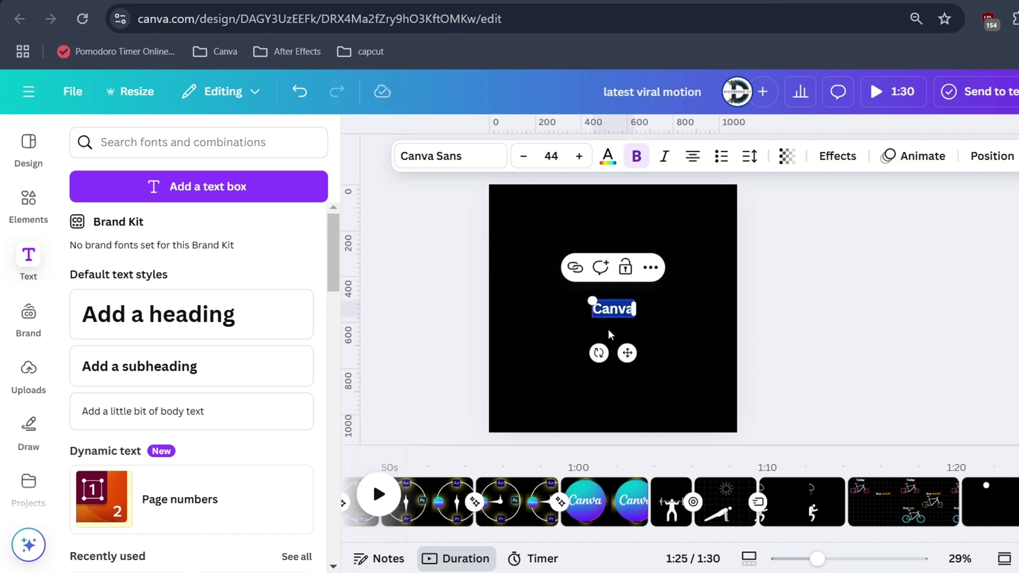
key(Caps_Lock)
text(CANVA)
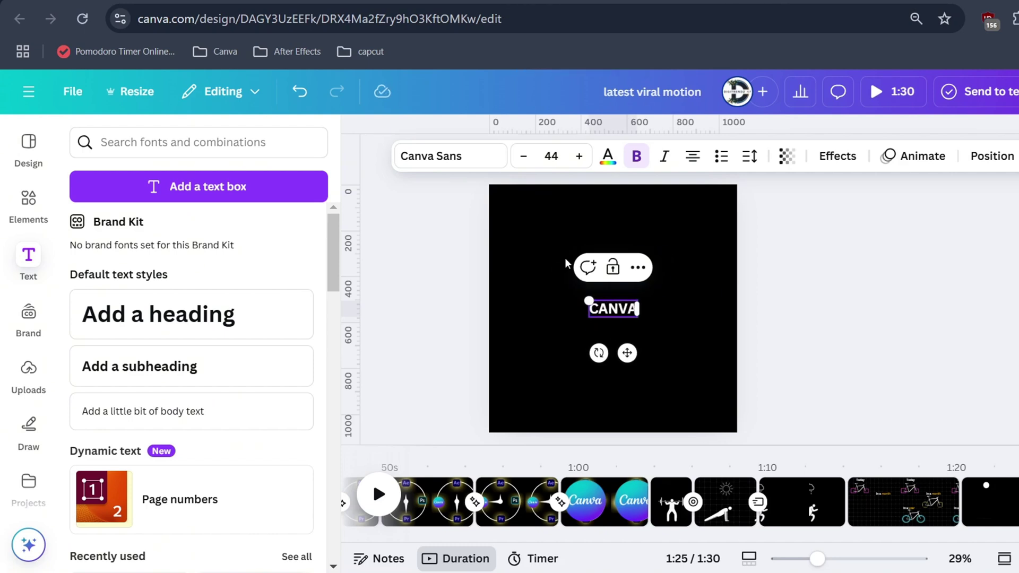
Enlarge the CANVA text and place a second text box beside it on the same line.
click(571, 277)
drag(604, 306, 621, 322)
click(559, 271)
click(558, 310)
drag(535, 300, 461, 276)
drag(613, 310, 650, 310)
drag(531, 298, 561, 299)
drag(613, 277, 576, 290)
Set the second text to MASTERY and fit it beside CANVA within the page width.
double_click(651, 306)
key(BackSpace)
click(639, 336)
drag(647, 310, 678, 307)
drag(608, 287, 596, 285)
mouse_move(627, 305)
mouse_down()
mouse_move(653, 305)
mouse_move(644, 306)
mouse_up()
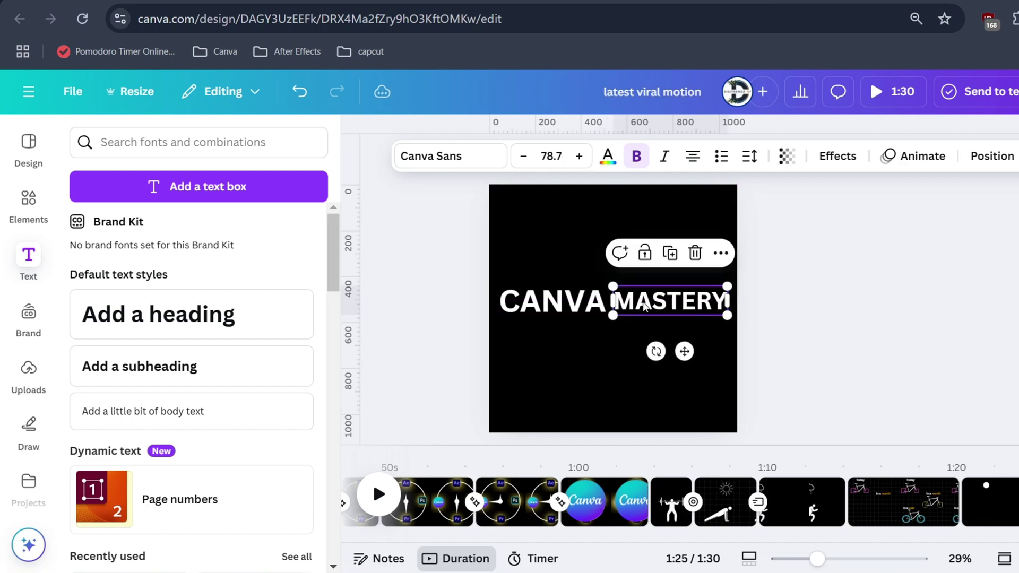
Set the font size of CANVA to 90.5 and MASTERY to 80.7, and line the two words up side by side.
click(591, 301)
click(524, 158)
click(523, 158)
click(523, 158)
click(523, 158)
click(654, 304)
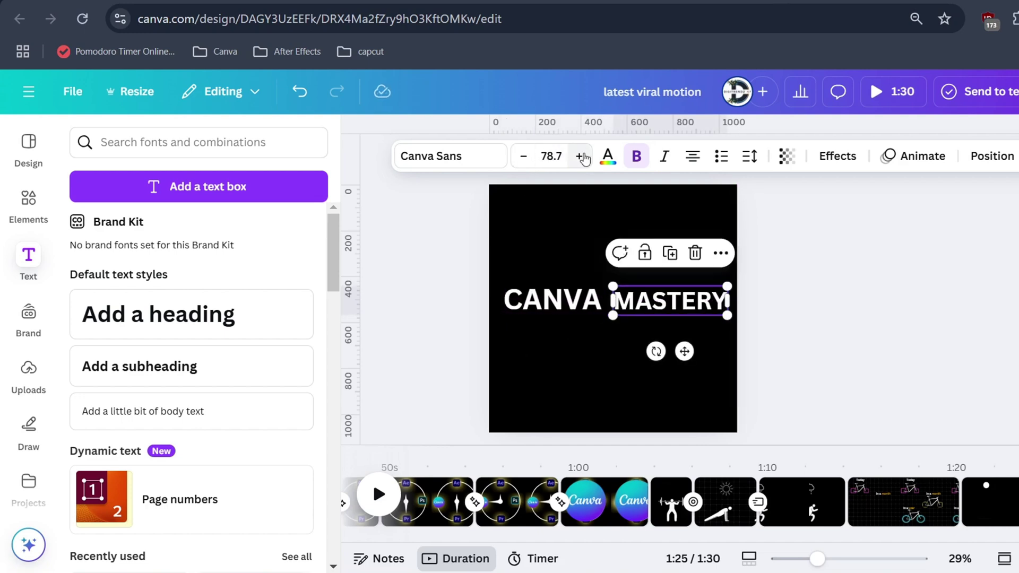
click(581, 158)
click(580, 158)
drag(558, 295, 557, 297)
drag(650, 302, 646, 303)
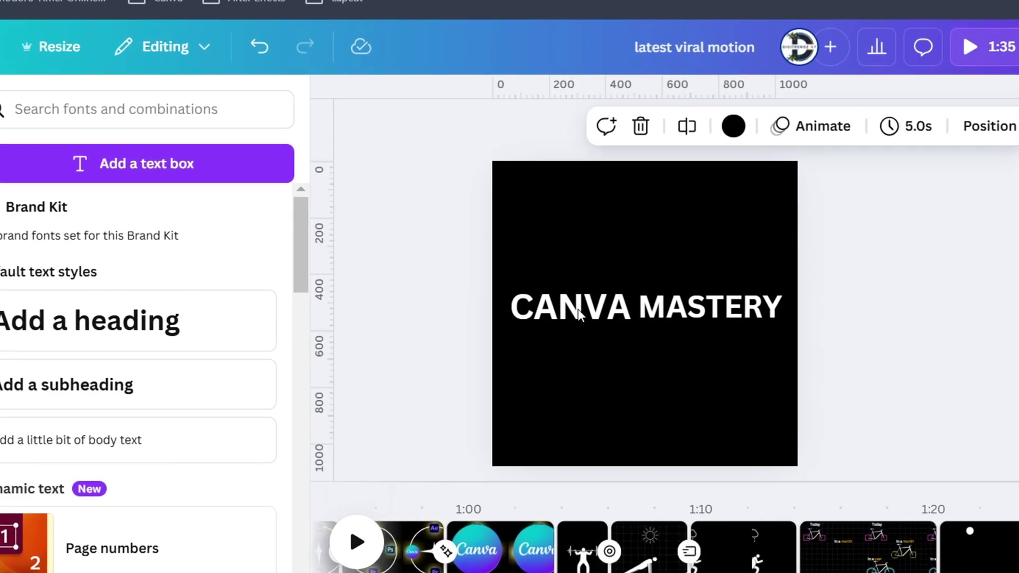
Apply the Hollow text effect to both CANVA and MASTERY.
click(562, 307)
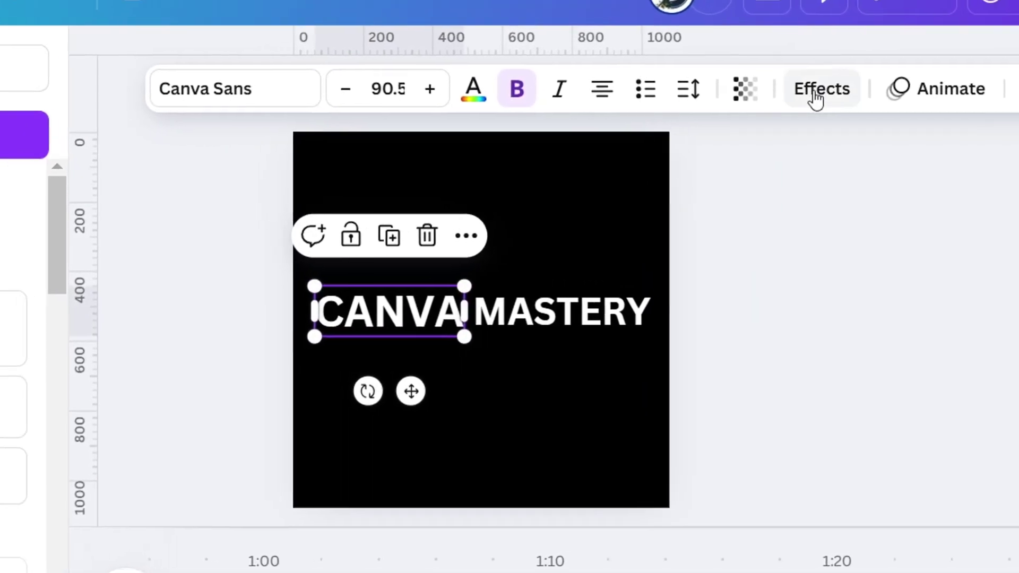
click(820, 91)
click(41, 357)
click(674, 311)
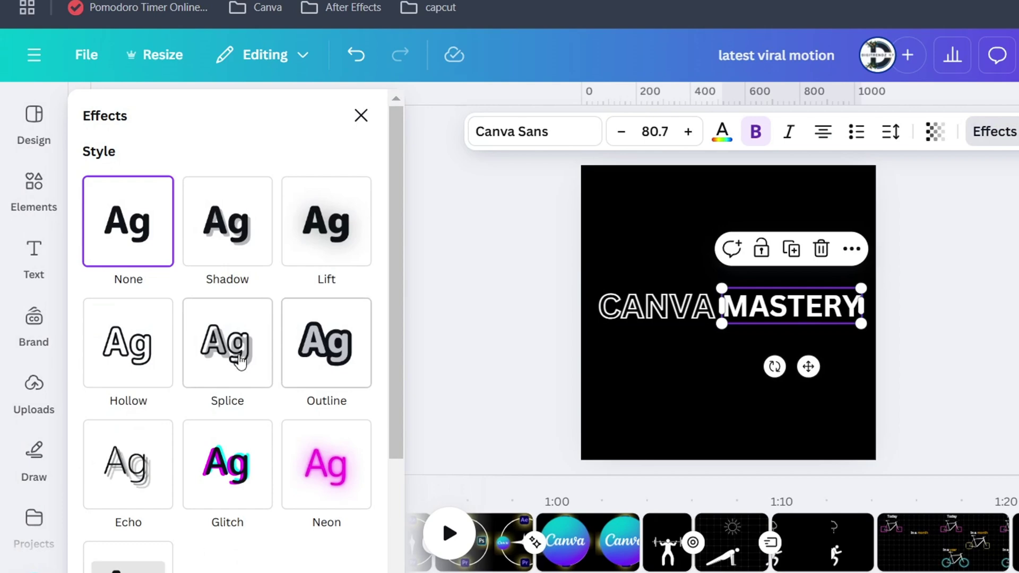
click(144, 352)
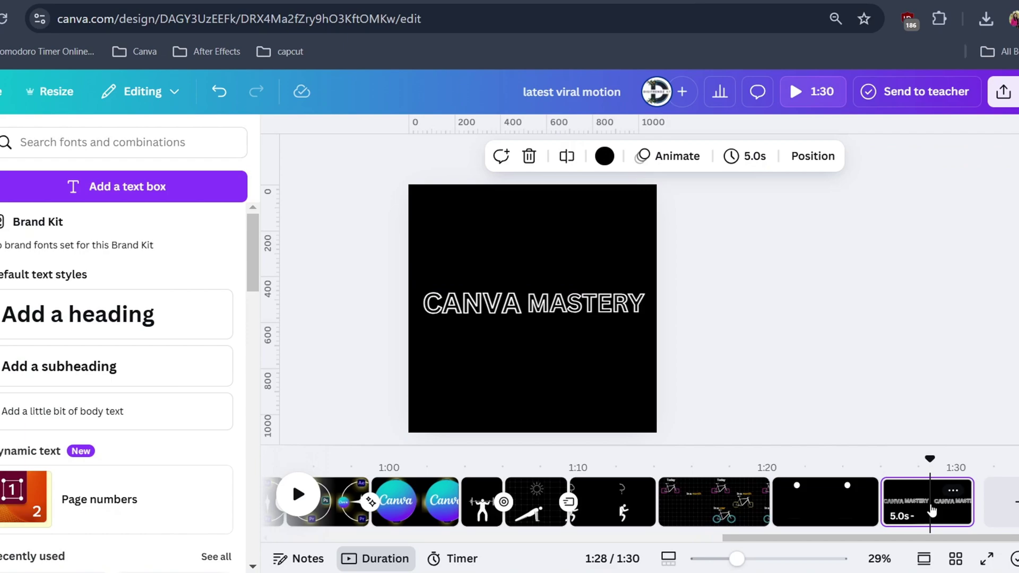
Duplicate the hollow-text page and apply the Neon effect to CANVA on the copy.
right_click(932, 511)
click(832, 243)
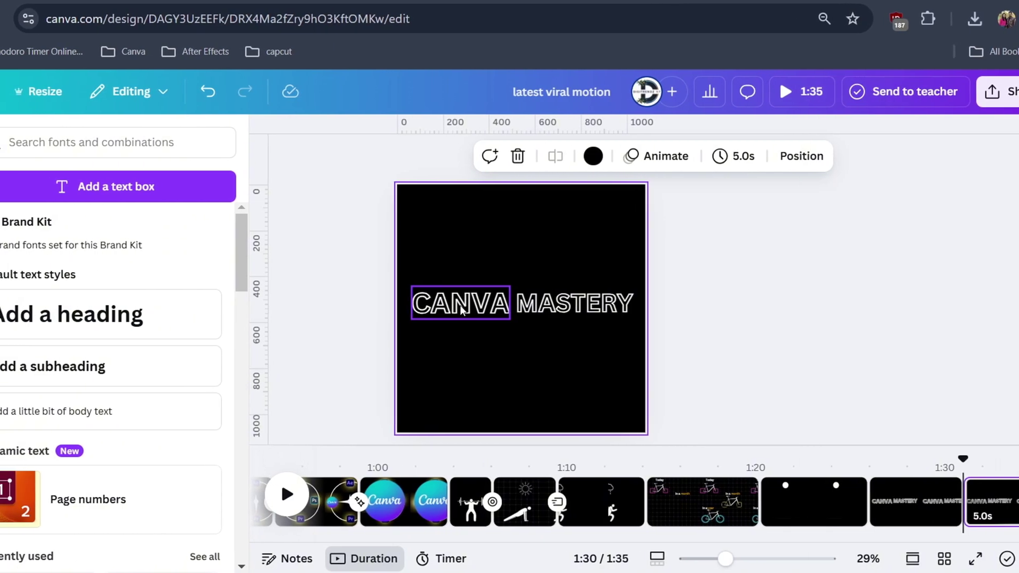
click(461, 311)
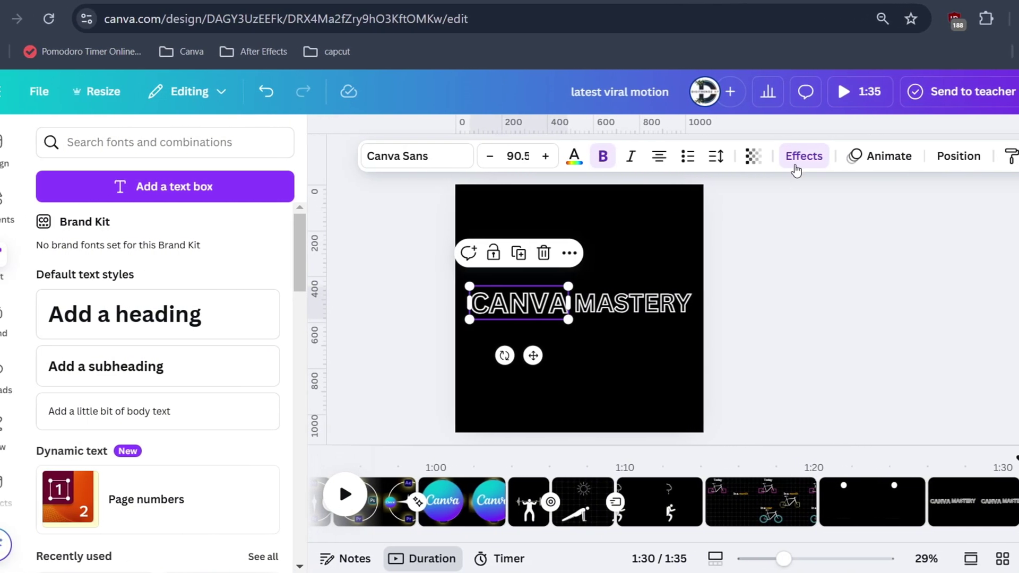
click(796, 170)
scroll(207, 322, down, 2)
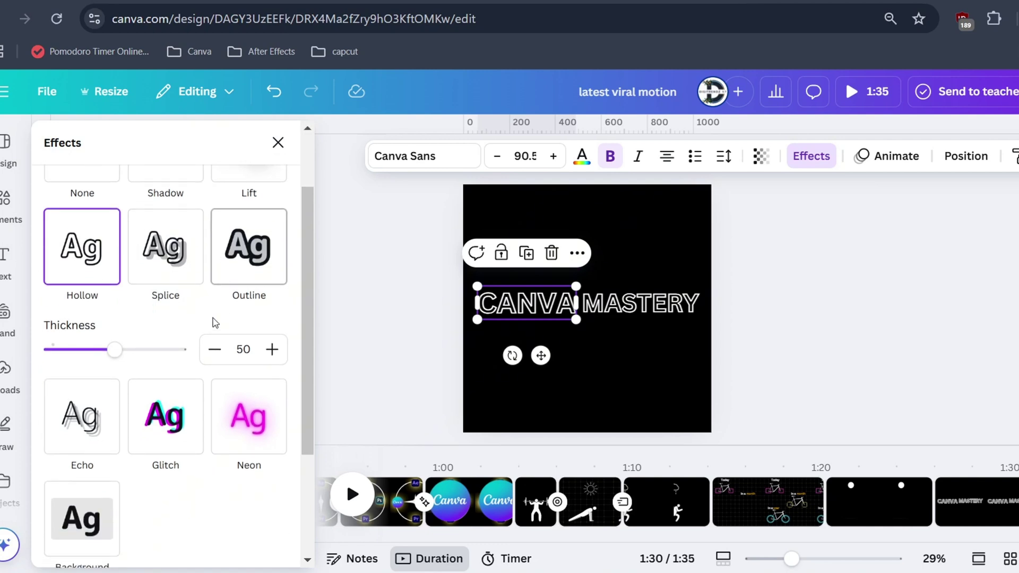
scroll(105, 269, up, 2)
scroll(182, 357, down, 3)
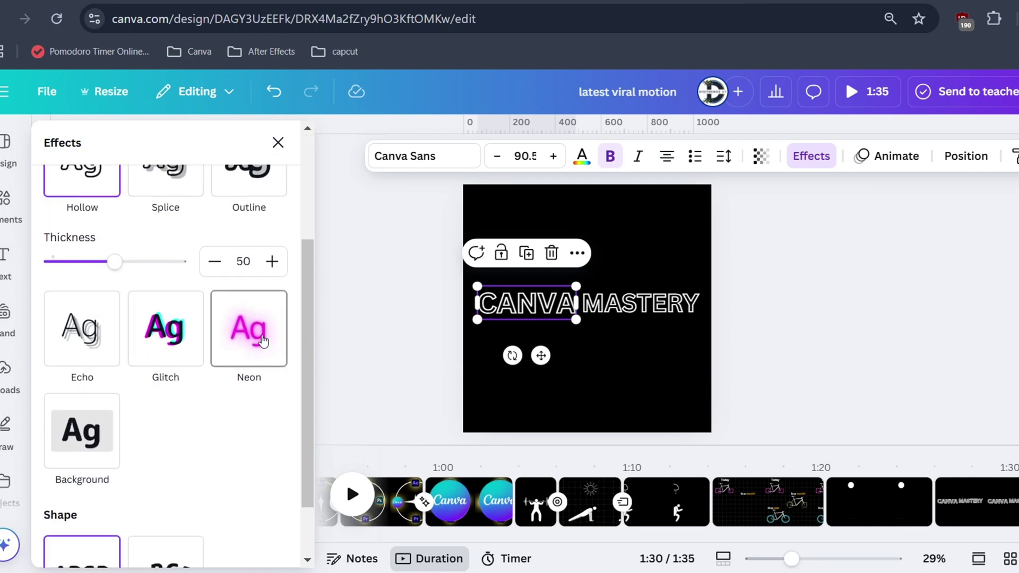
click(262, 340)
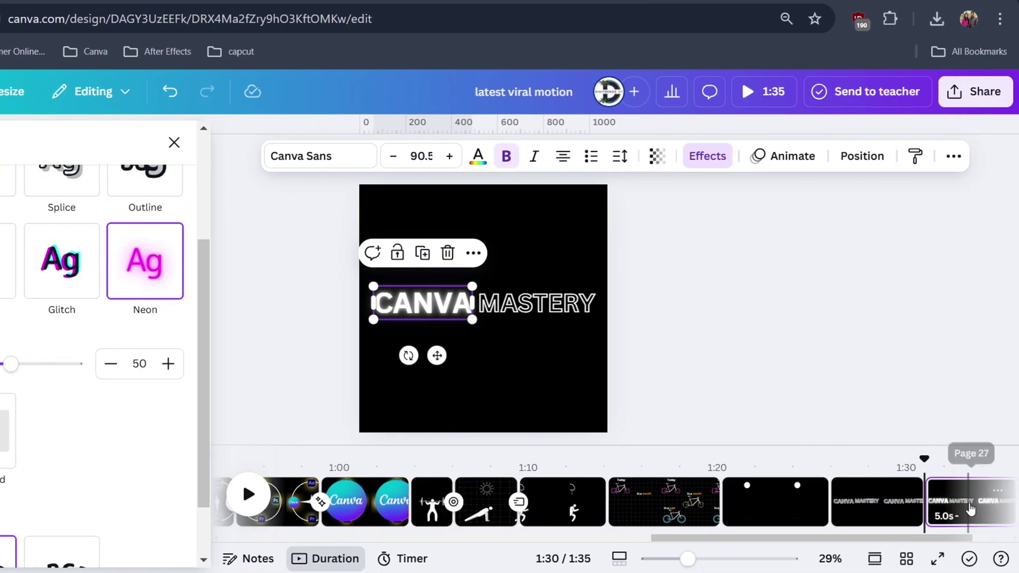
Duplicate the page with the neon CANVA and remove the text effect from CANVA on the copy.
right_click(970, 509)
click(844, 243)
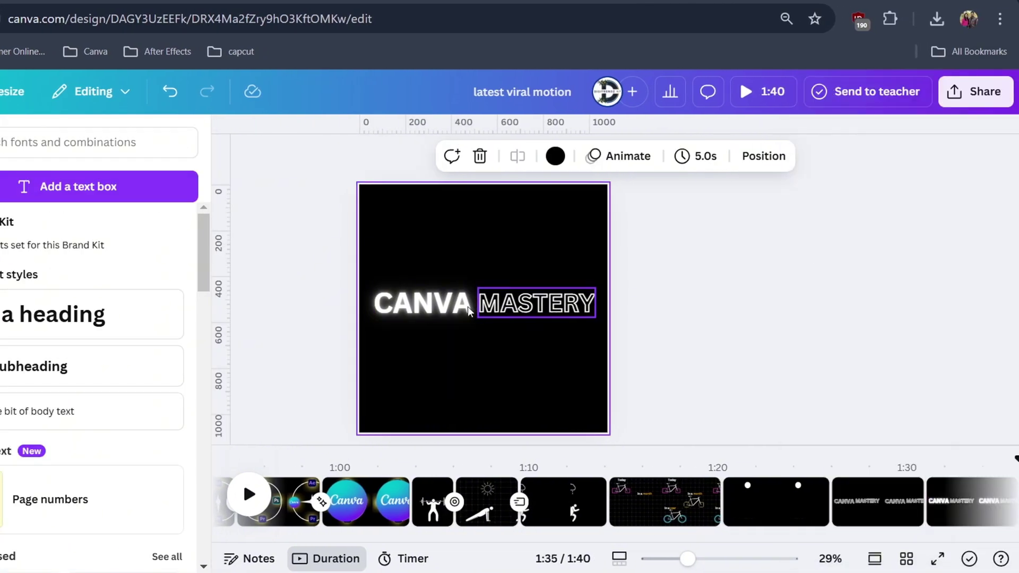
click(467, 307)
click(707, 154)
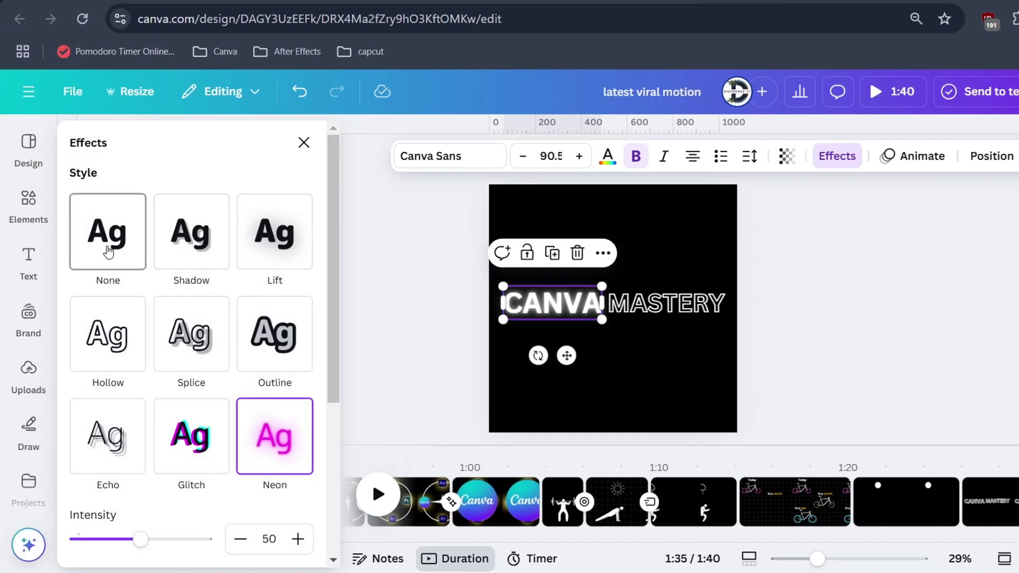
click(108, 251)
Apply the Neon effect to MASTERY and the Hollow effect to CANVA on the newest page.
click(666, 303)
scroll(252, 345, down, 2)
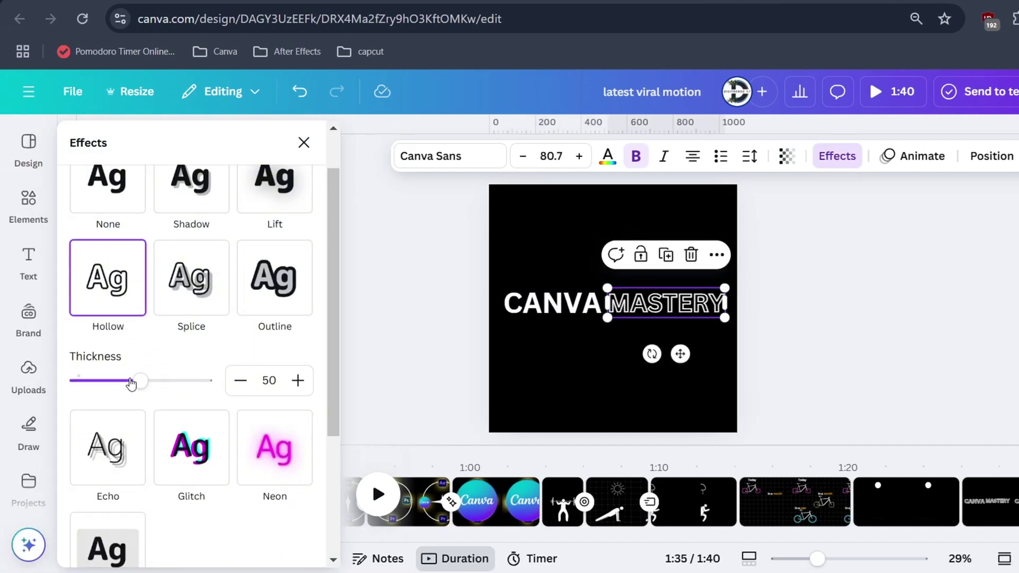
click(268, 338)
scroll(269, 338, down, 1)
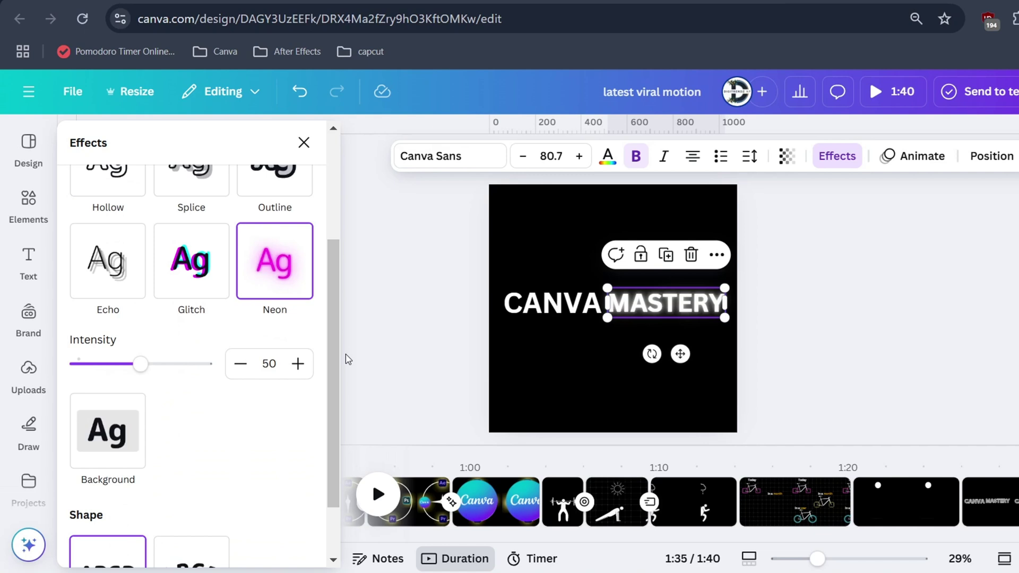
click(537, 314)
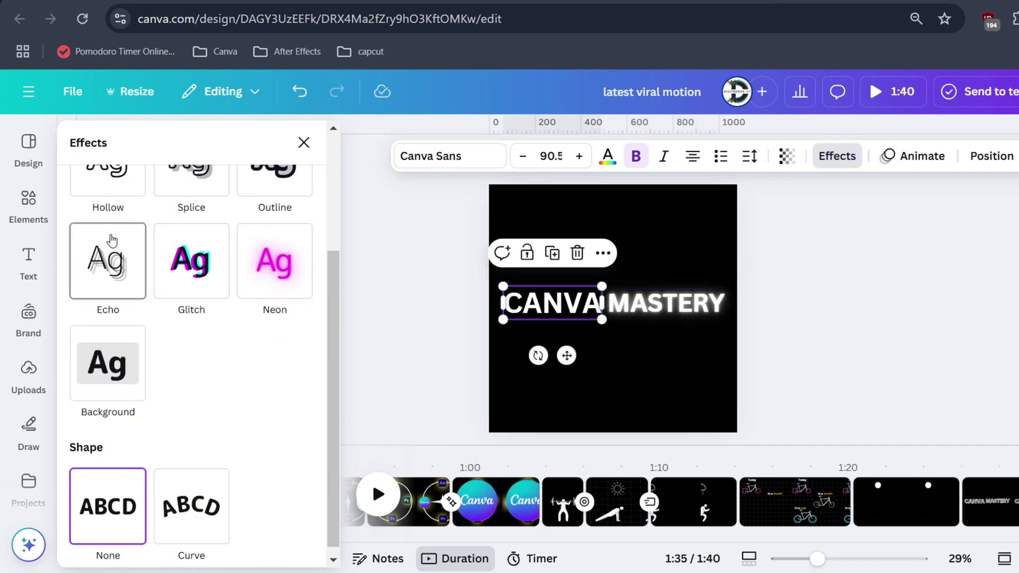
scroll(109, 234, up, 2)
click(133, 254)
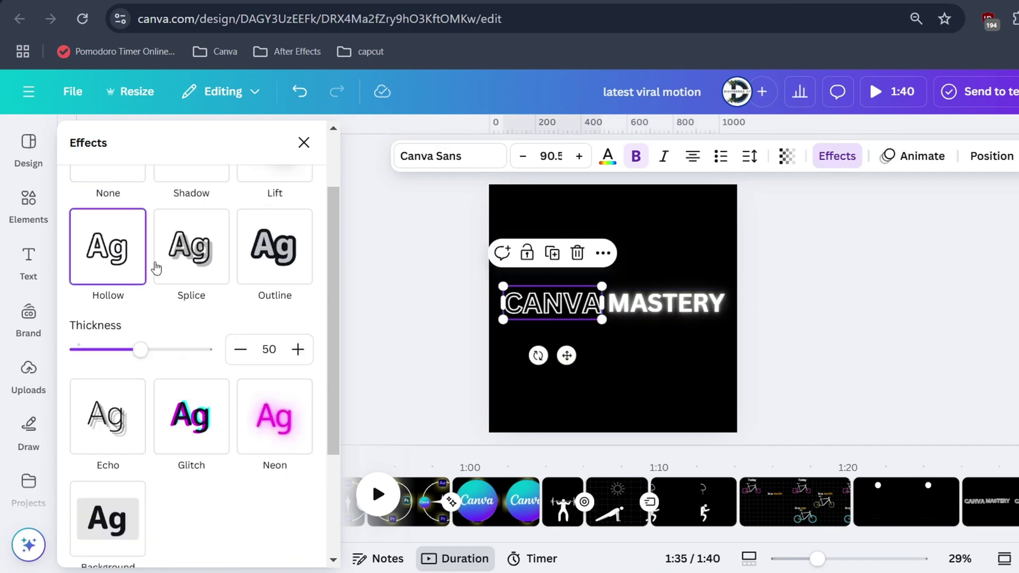
click(794, 366)
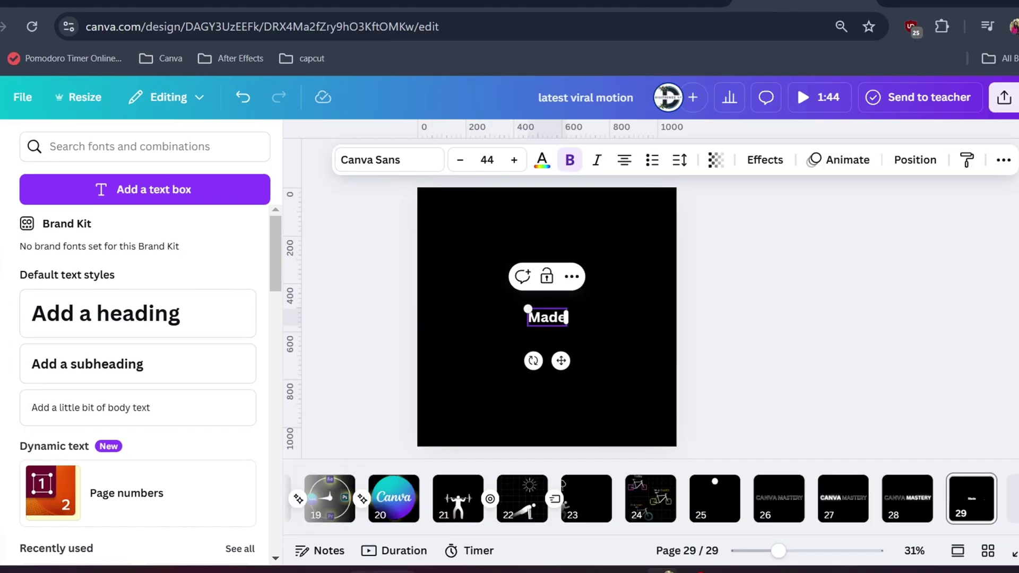
Convert the "Made" text on page 29 to uppercase and give it the Hollow effect.
click(1003, 159)
click(1004, 191)
click(764, 160)
click(69, 323)
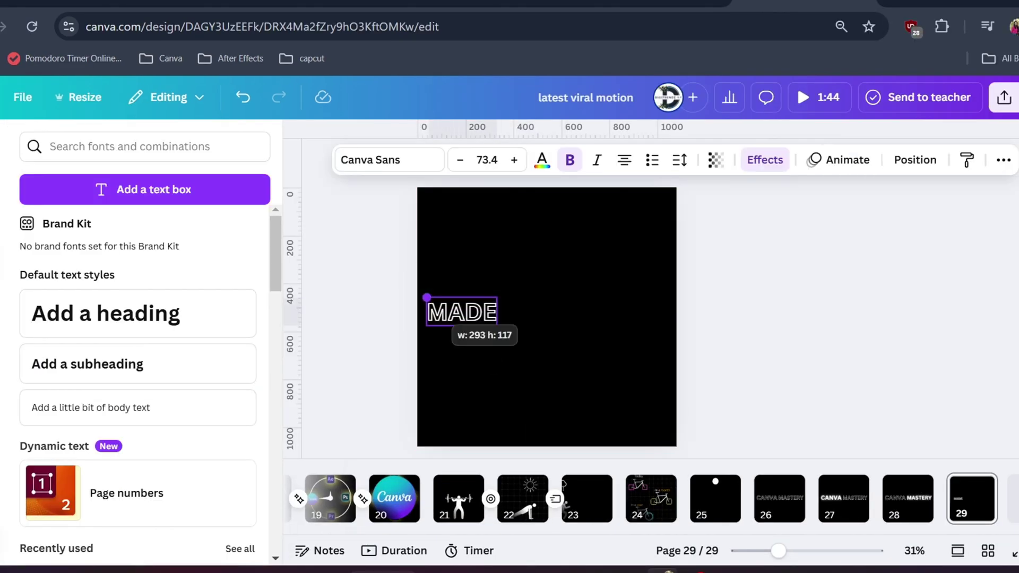
Duplicate the hollow MADE text into two more words, IN and CANVA, arranged in a row.
key(ctrl+d)
drag(427, 298, 568, 311)
double_click(532, 312)
text(IN)
key(ctrl+d)
text(CANVA)
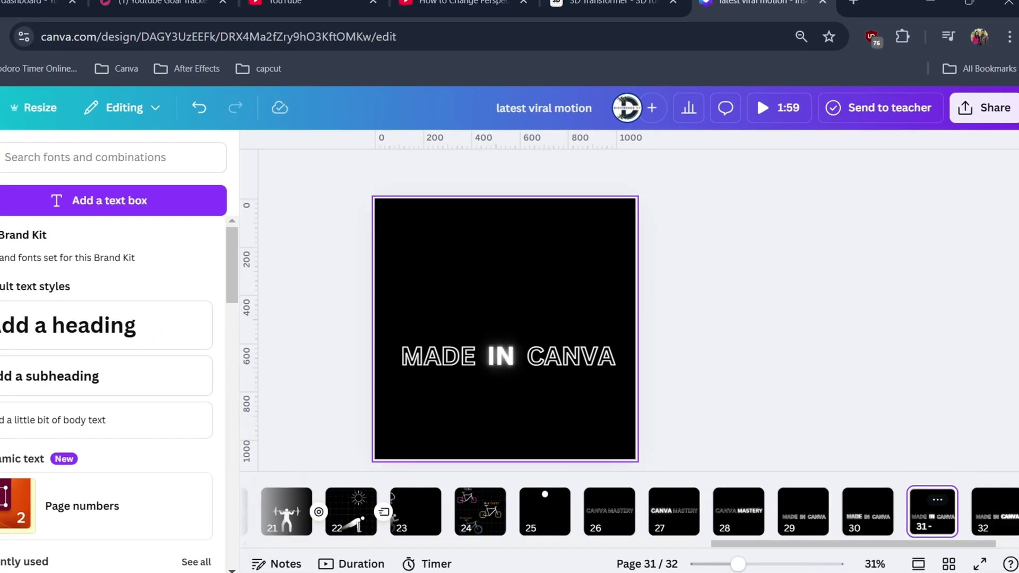
Download pages 29–32 as MP4 video, with the pages saved as separate files.
click(995, 512)
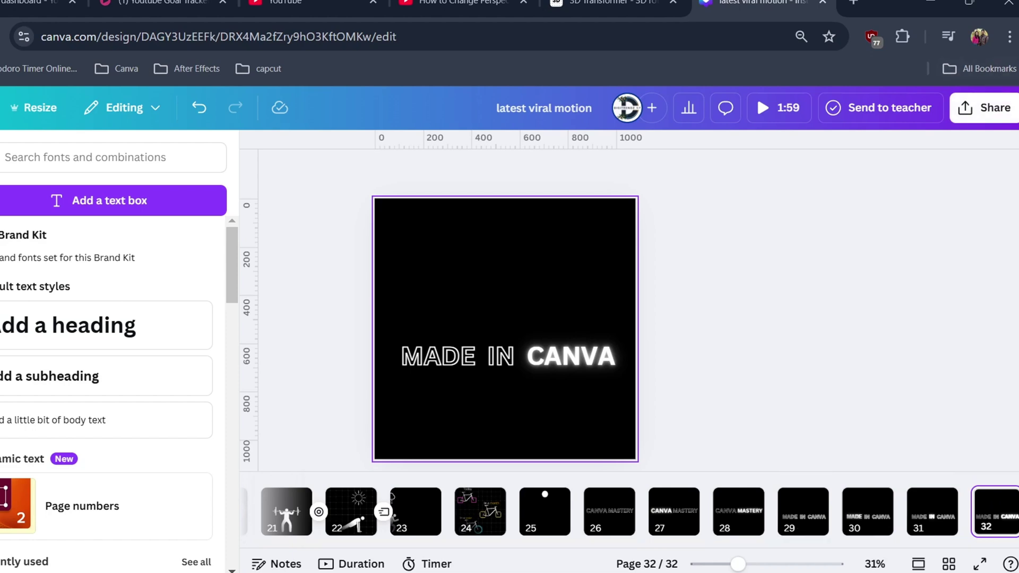
click(986, 107)
click(750, 418)
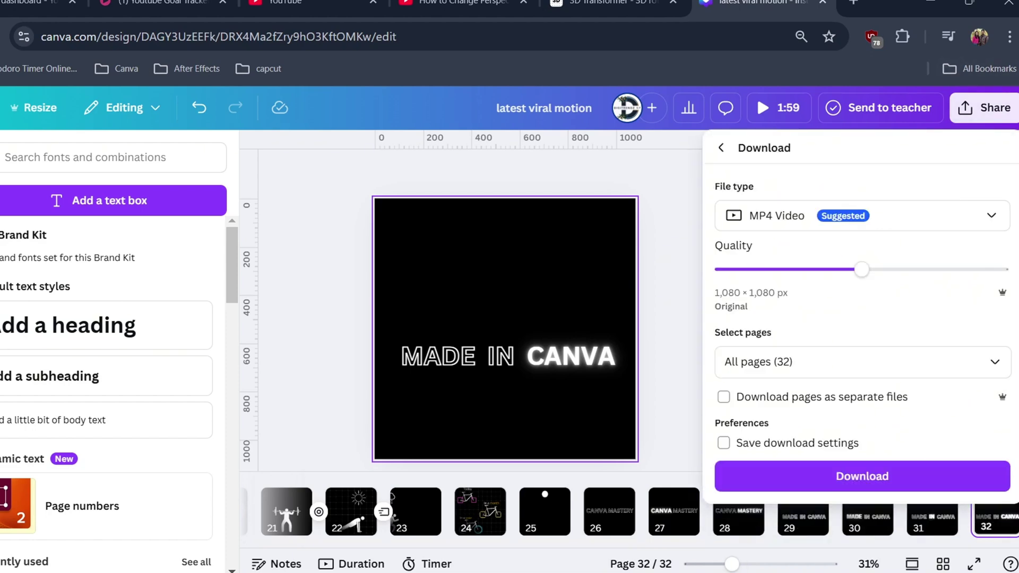
click(855, 362)
click(968, 120)
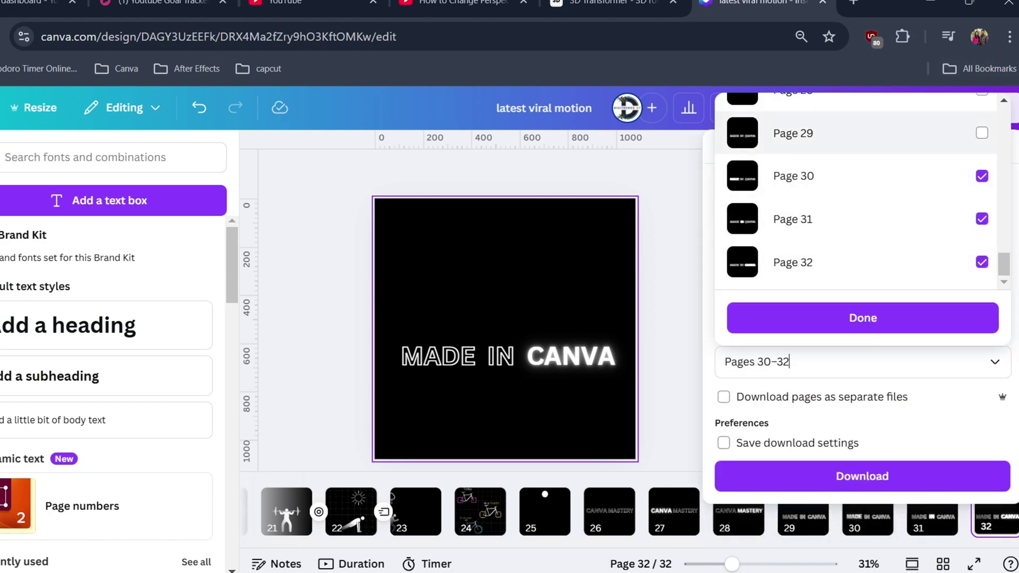
click(983, 133)
click(855, 318)
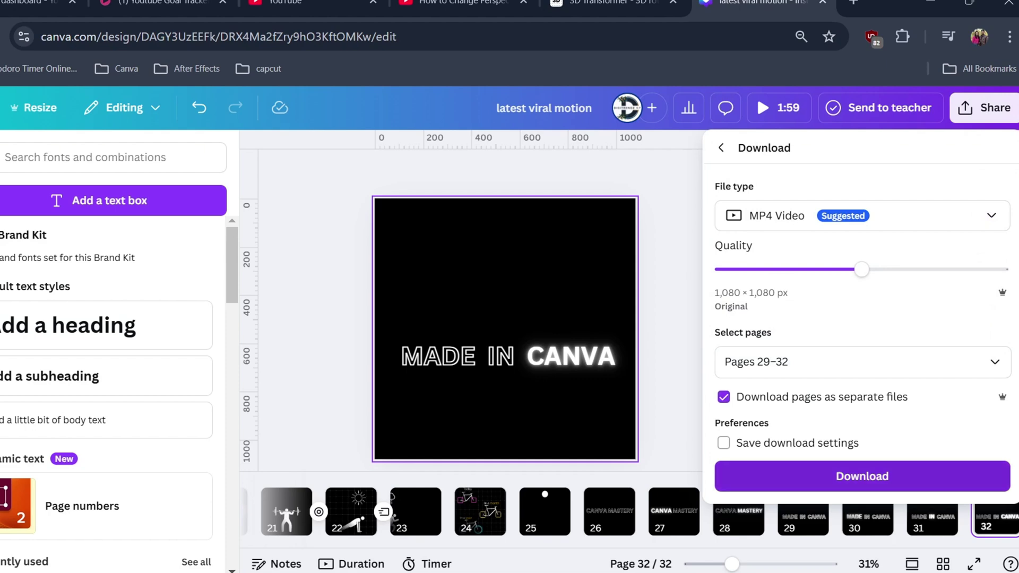
click(863, 477)
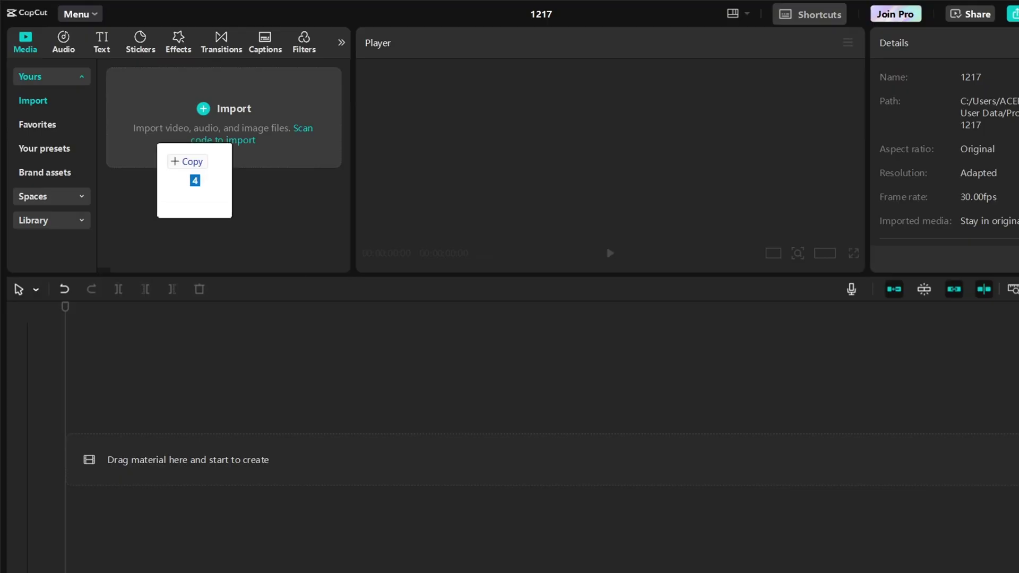
Switch to CapCut and import the text clips 29.mp4 to 32.mp4 and the ball clip 25.mp4 into project 1217.
drag(180, 151, 191, 159)
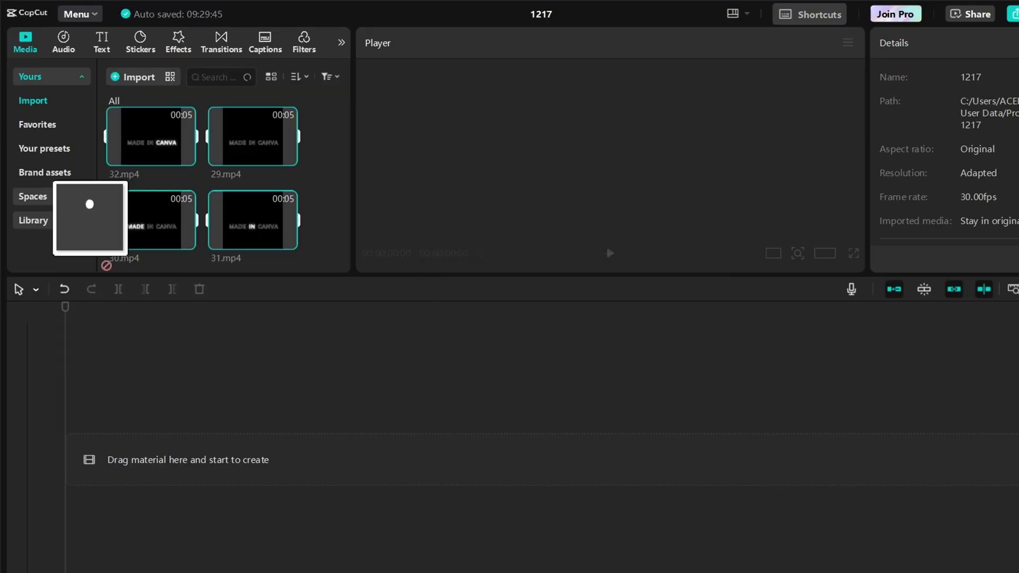
drag(105, 266, 171, 244)
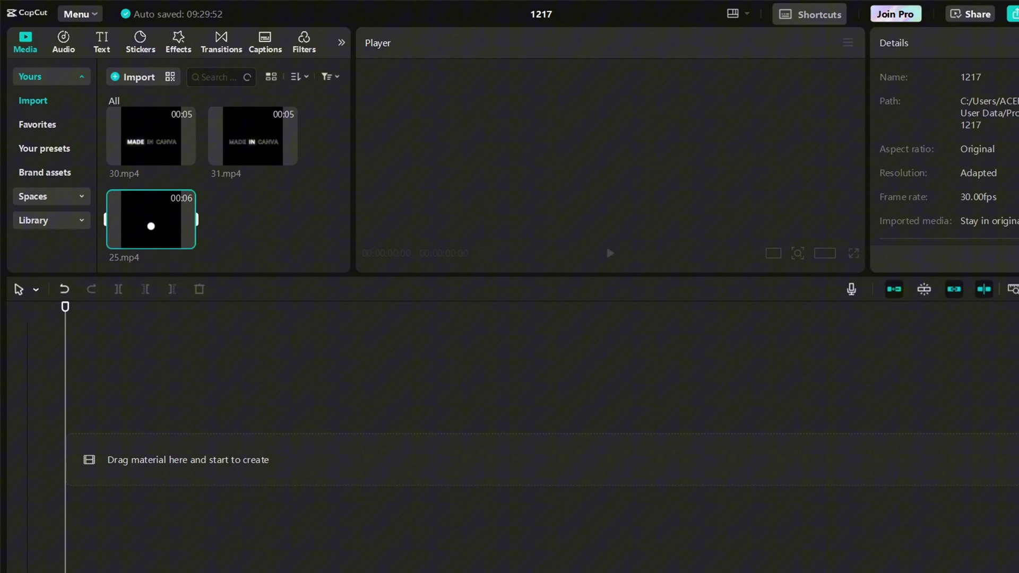
scroll(254, 207, up, 1)
scroll(237, 207, up, 1)
scroll(236, 207, down, 4)
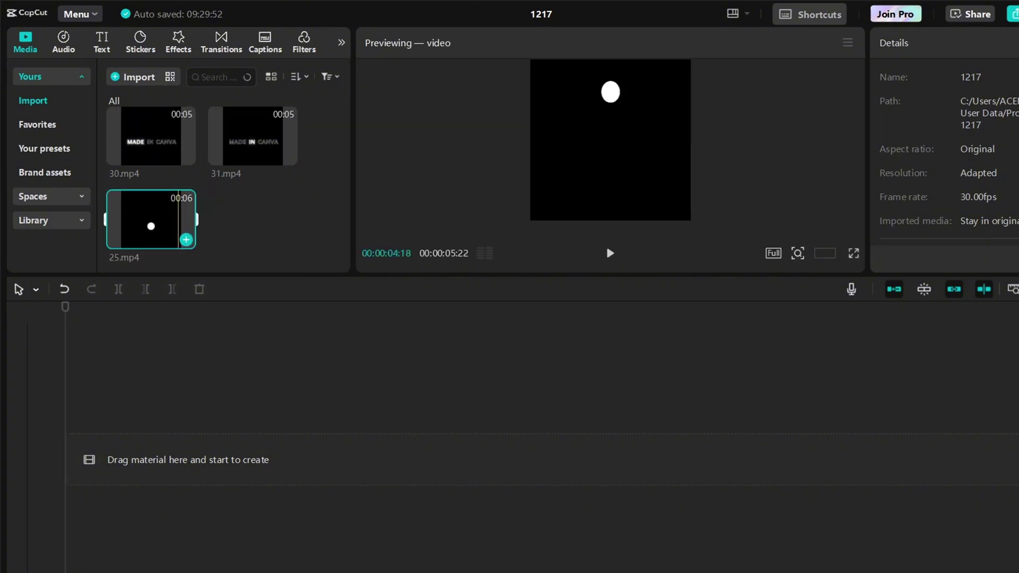
Add 29.mp4, 30.mp4, 31.mp4 and 32.mp4 to the timeline one after another in that order.
scroll(186, 212, up, 2)
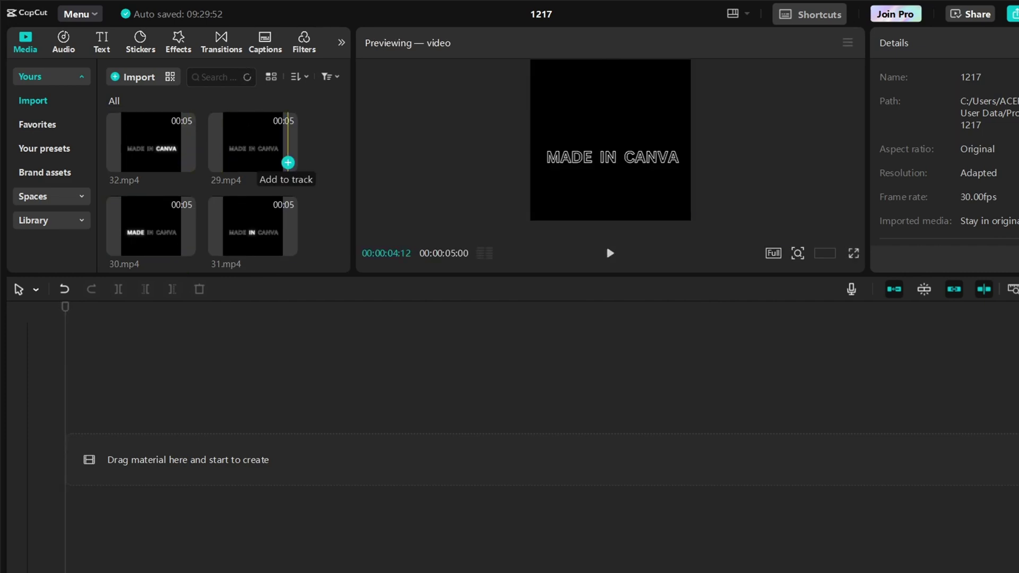
click(287, 163)
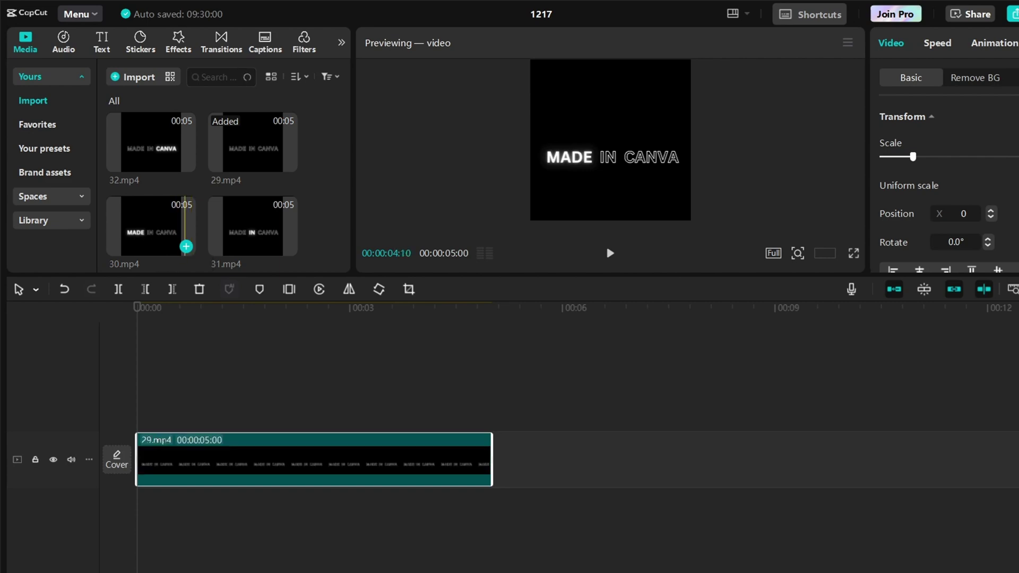
click(186, 246)
drag(210, 459, 563, 459)
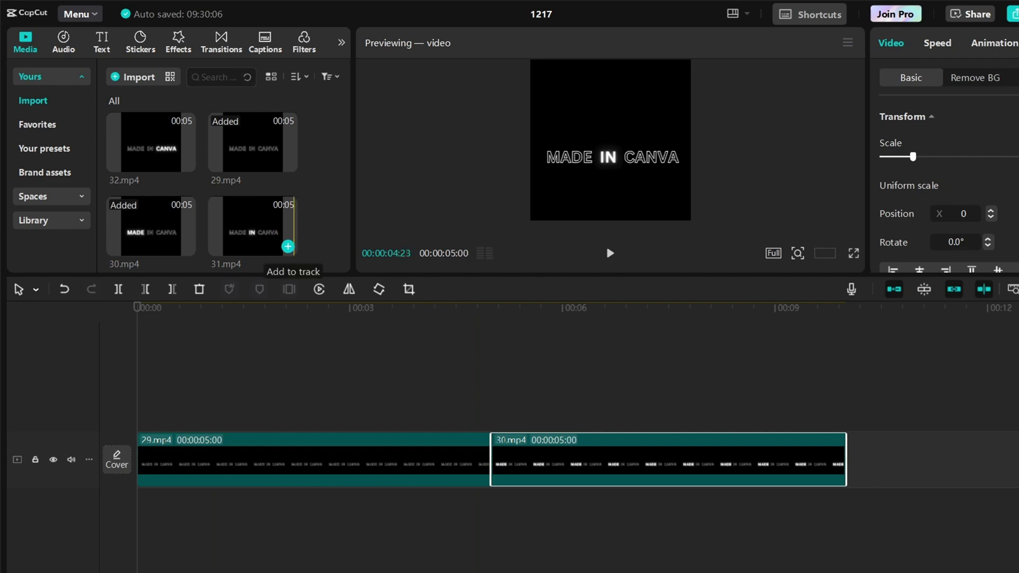
click(287, 247)
drag(319, 459, 721, 462)
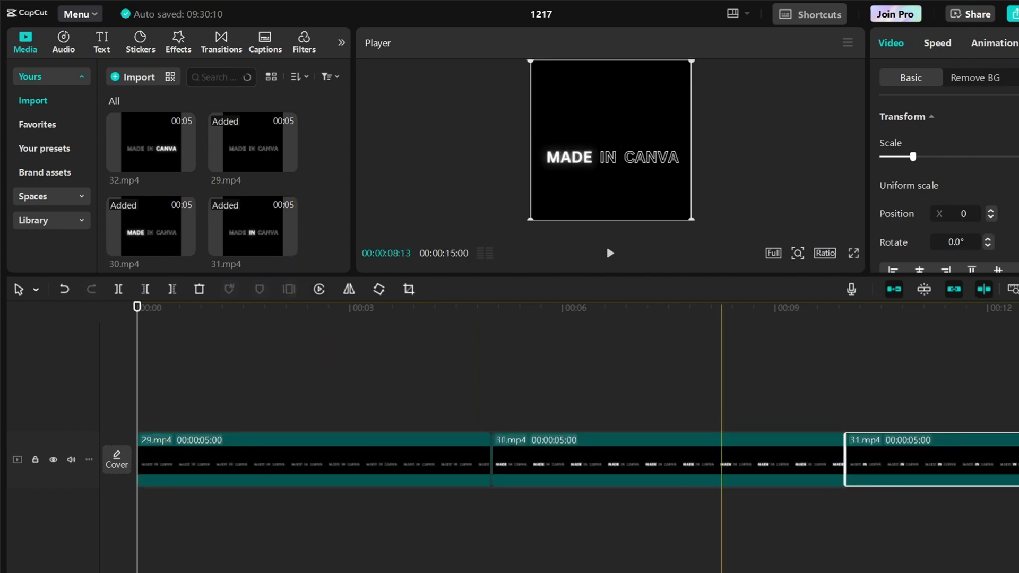
key(ctrl+minus)
key(ctrl+minus)
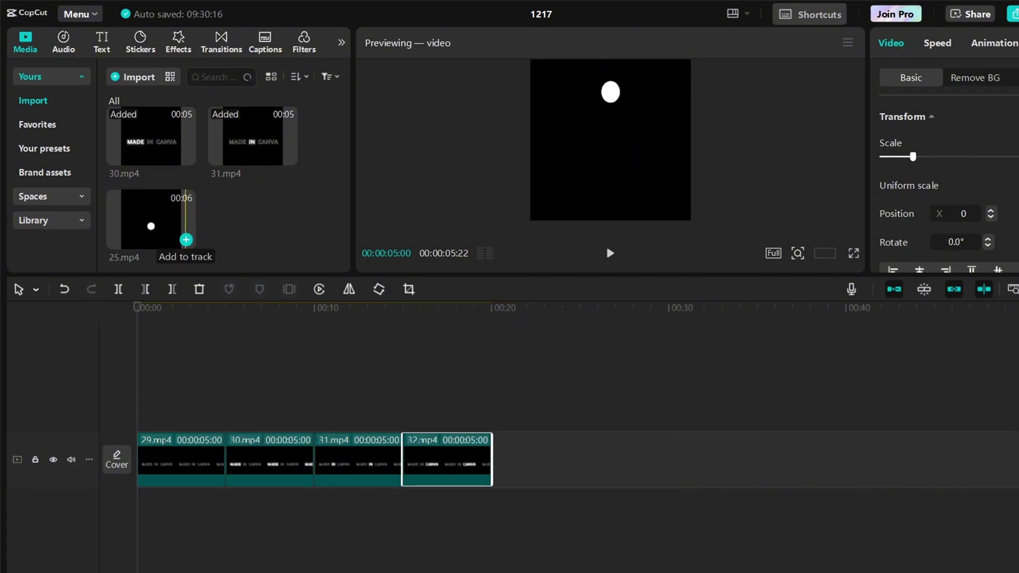
Place the ball clip 25.mp4 on a track above the text clips and set its blend mode to Brighten.
click(187, 239)
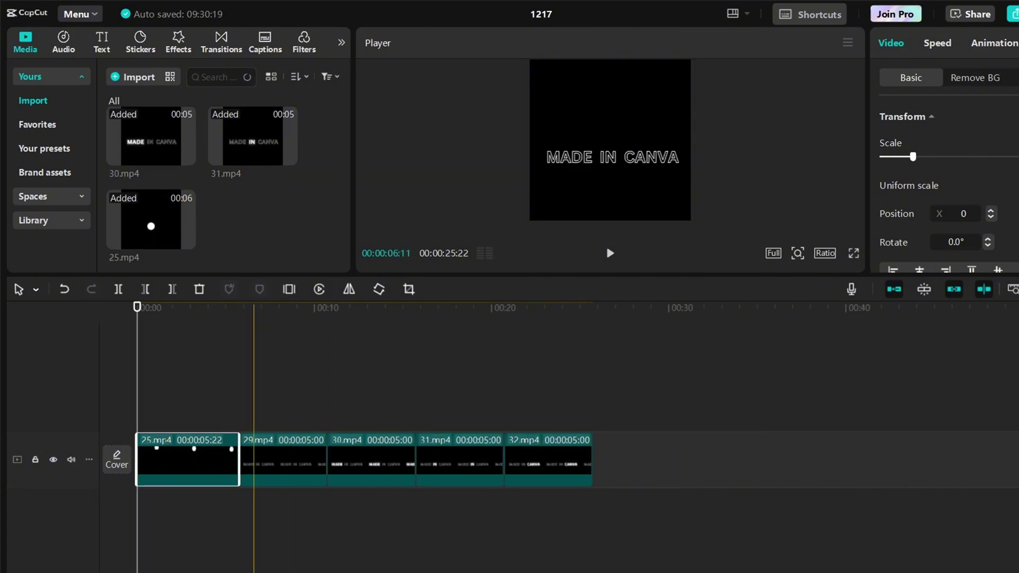
drag(188, 460, 187, 406)
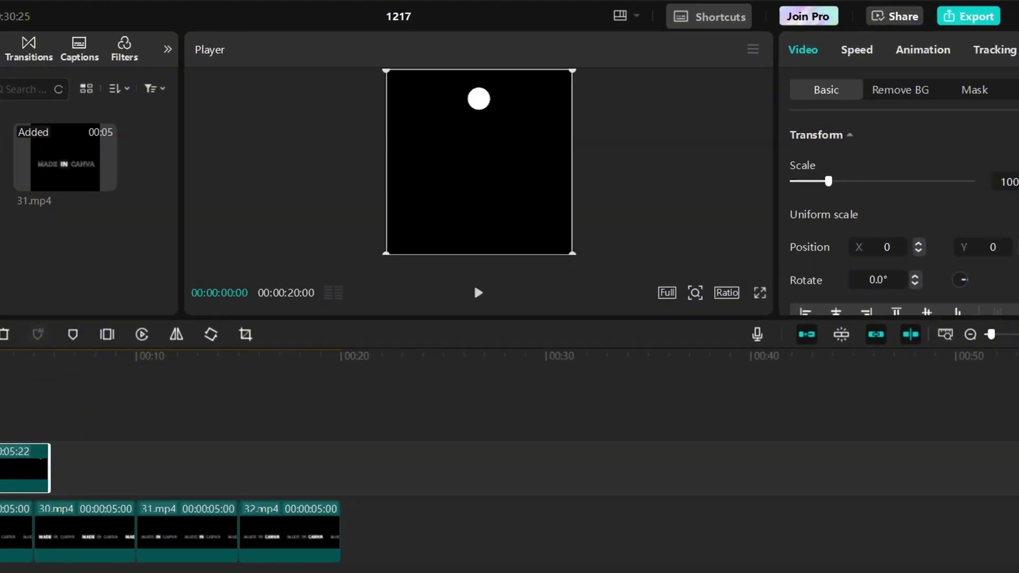
scroll(977, 185, down, 4)
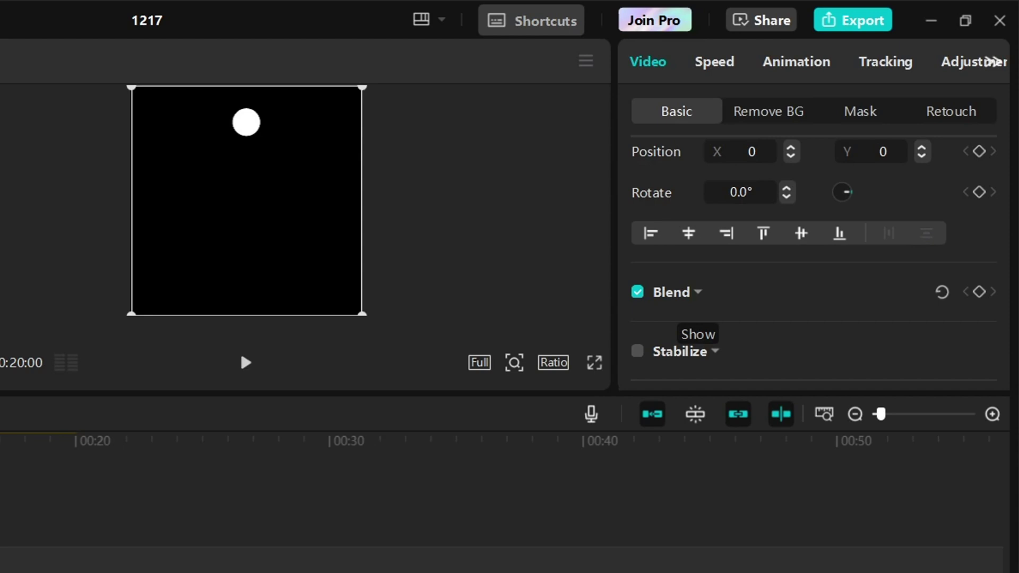
click(698, 292)
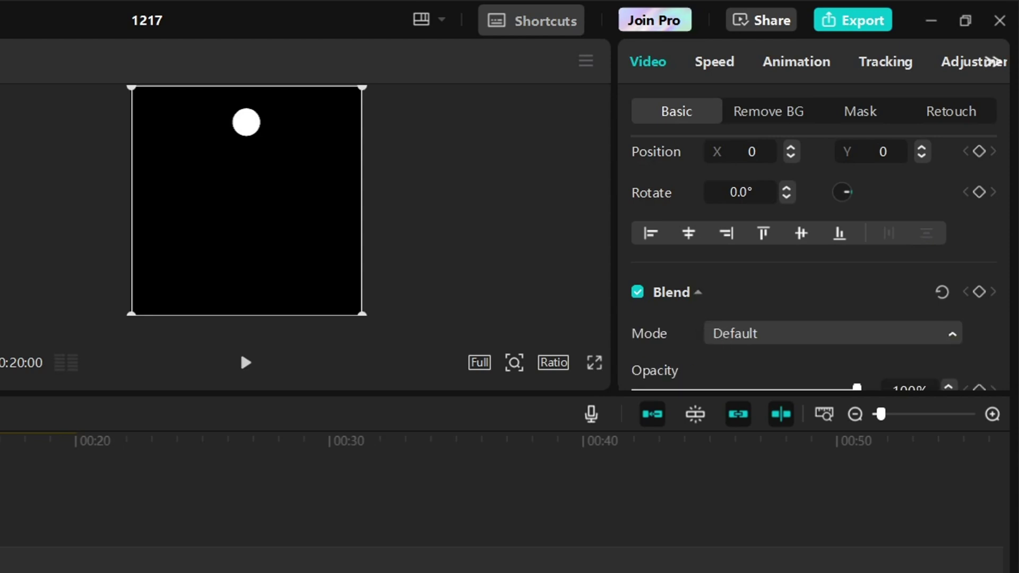
click(834, 333)
click(767, 401)
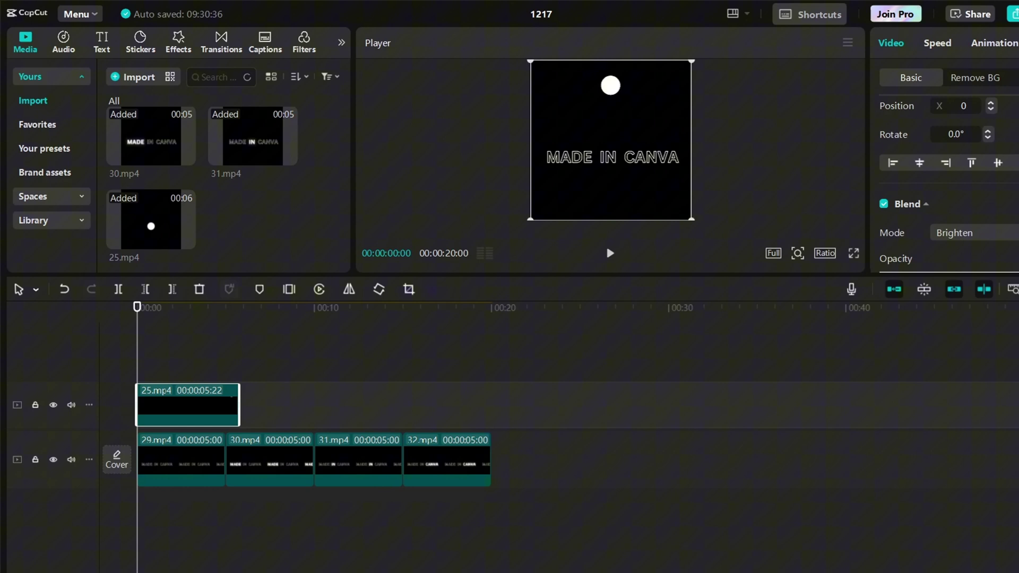
Try positioning the ball clip at X -1936, Y 0 at the start and X -1088, Y 1026 over MADE at 00:00:00:15.
drag(610, 86, 586, 98)
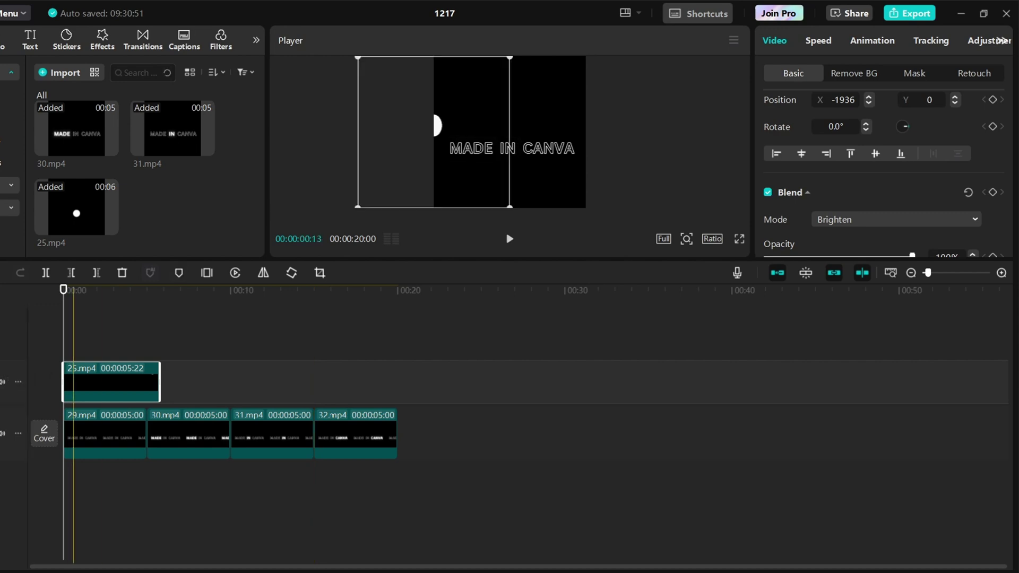
click(1002, 272)
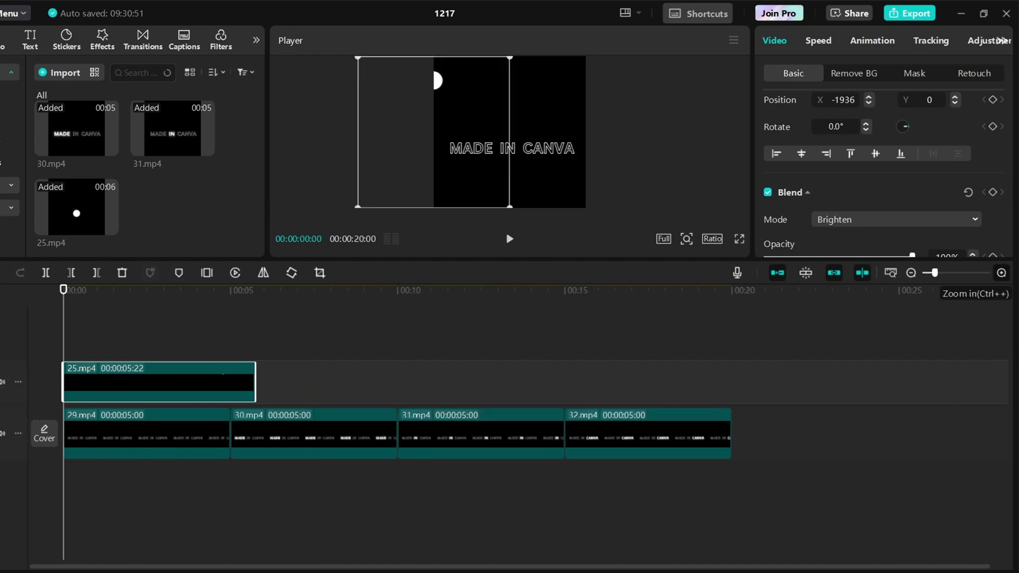
click(1002, 273)
click(1002, 272)
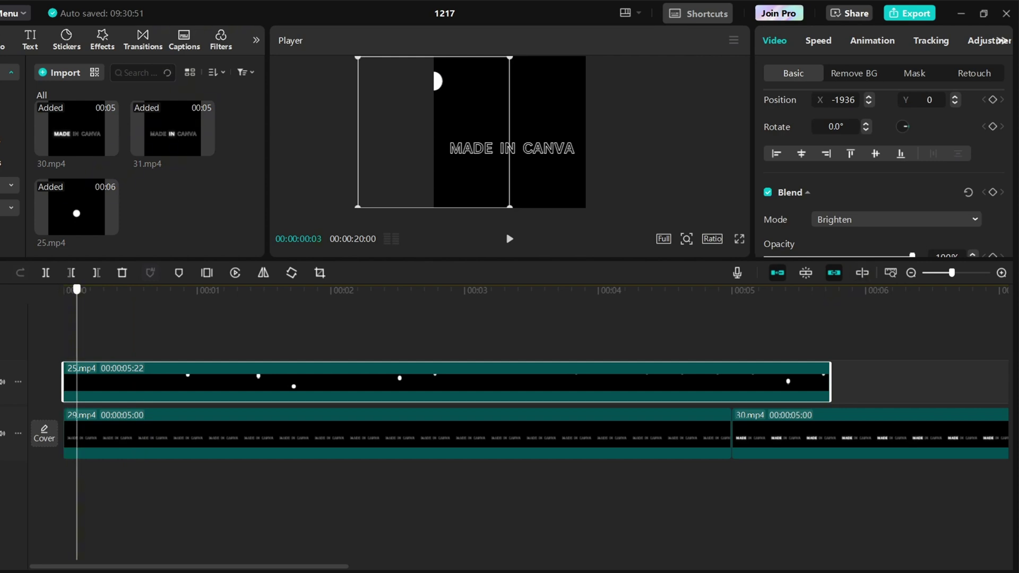
drag(77, 289, 103, 290)
key(Right)
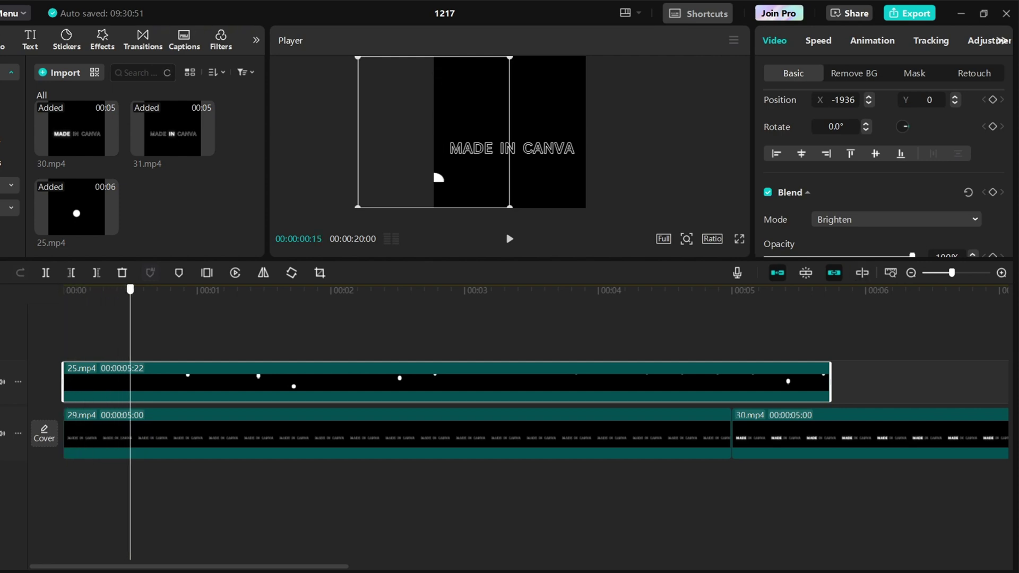
drag(445, 164, 477, 115)
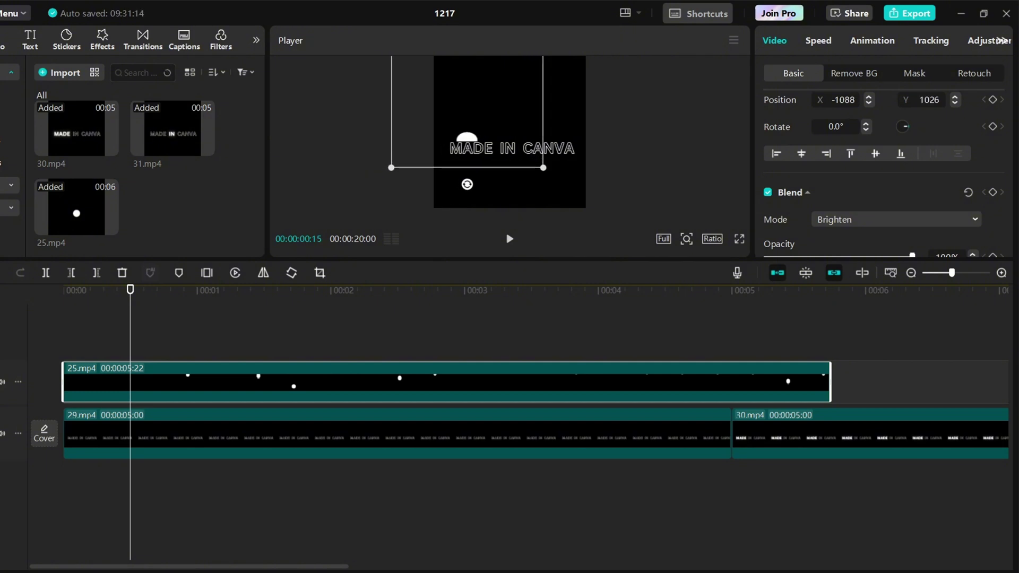
Keyframe the ball clip's position at X -2088, Y 98 at the start and X -1062, Y 1017 at 00:00:00:15.
key(Home)
mouse_move(436, 80)
mouse_down()
mouse_move(434, 59)
mouse_move(430, 77)
mouse_up()
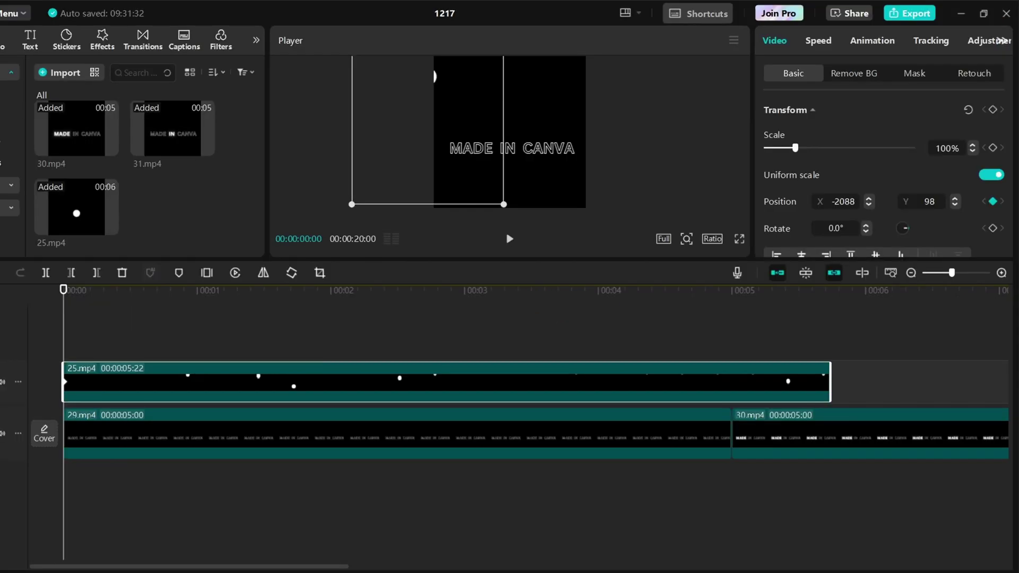
drag(63, 289, 68, 290)
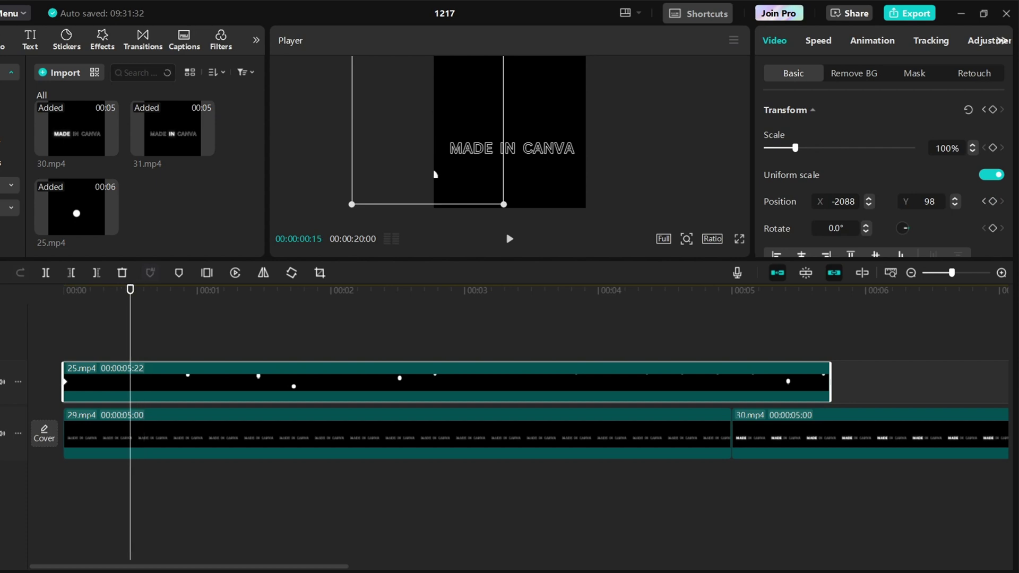
drag(428, 174, 464, 131)
drag(463, 178, 465, 182)
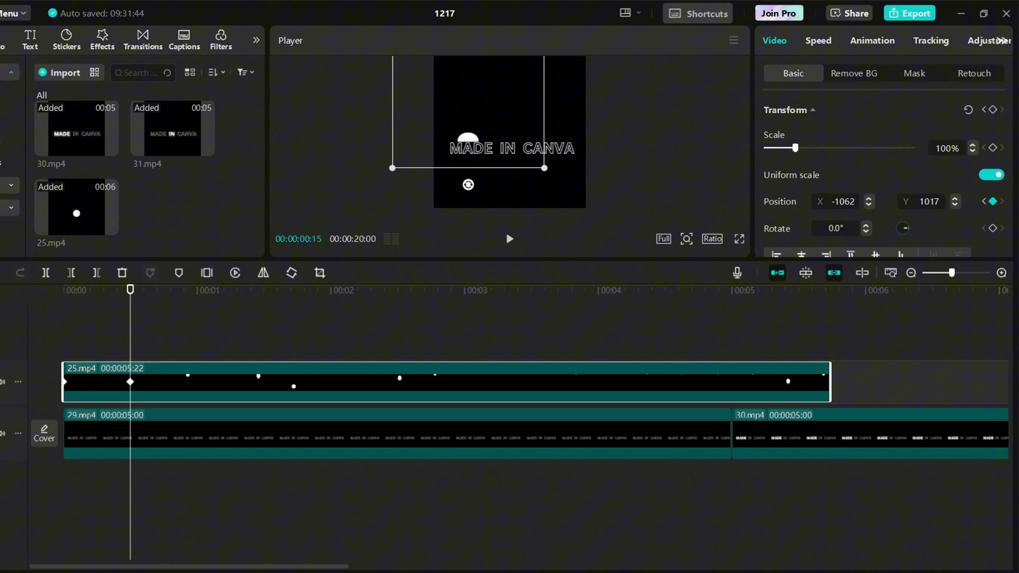
Keyframe the ball clip's position at 00:00:01:14 so the ball sits on IN, at X -73, Y 1011.
drag(130, 290, 260, 309)
click(159, 383)
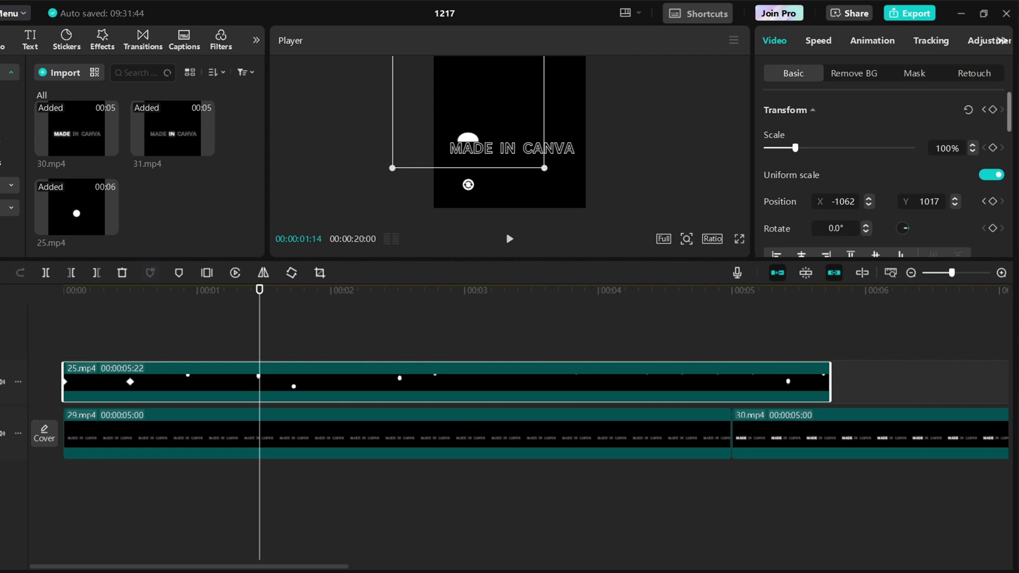
click(992, 201)
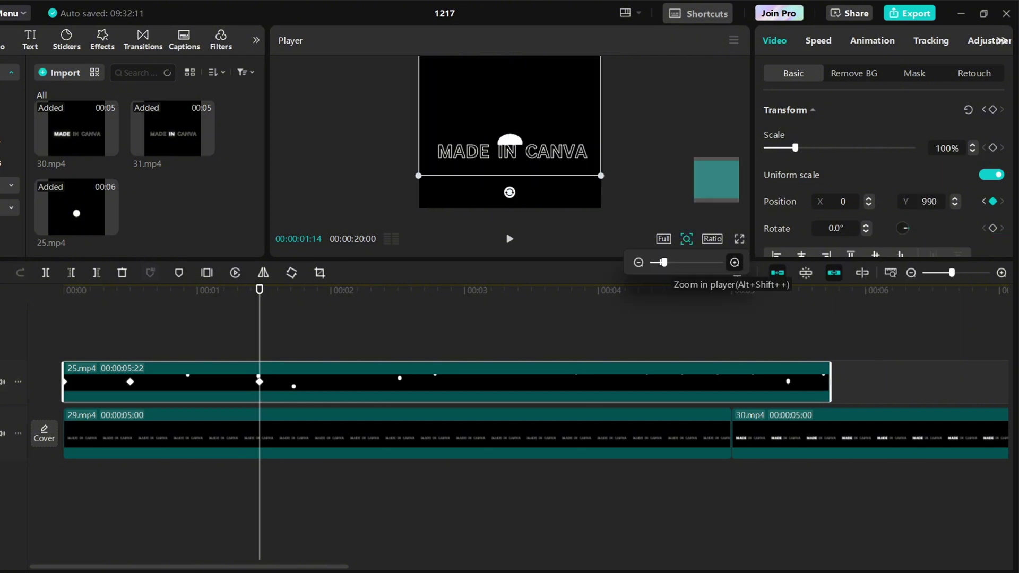
click(735, 262)
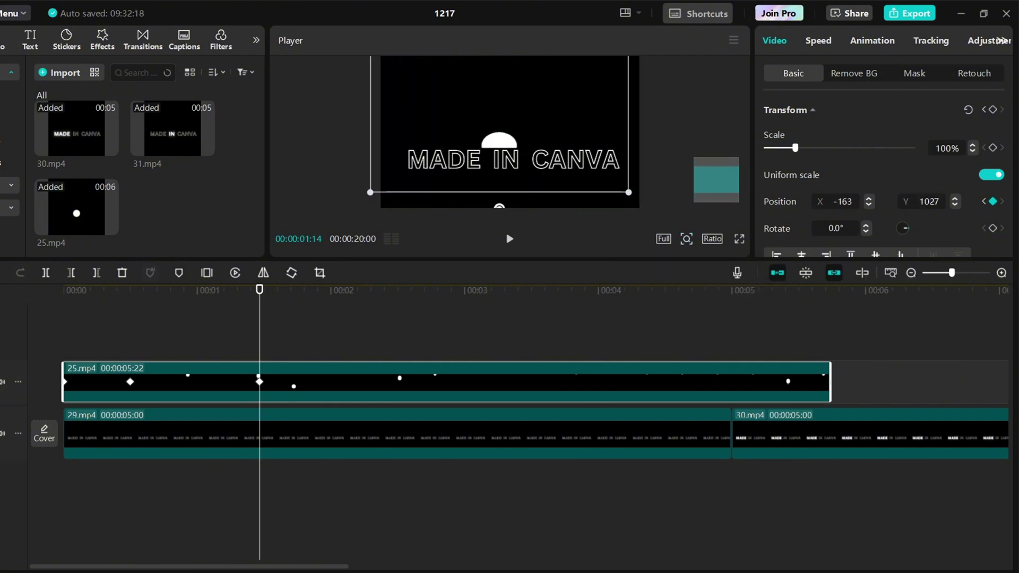
drag(500, 142, 504, 142)
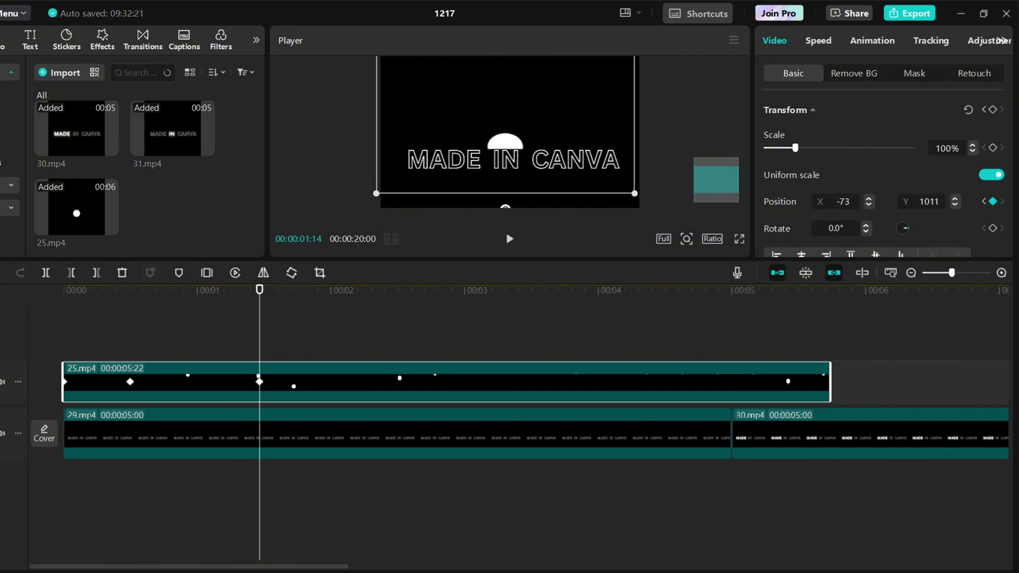
Reposition the ball clip at 00:00:02:12 so the ball lands on the word CANVA.
drag(259, 289, 357, 289)
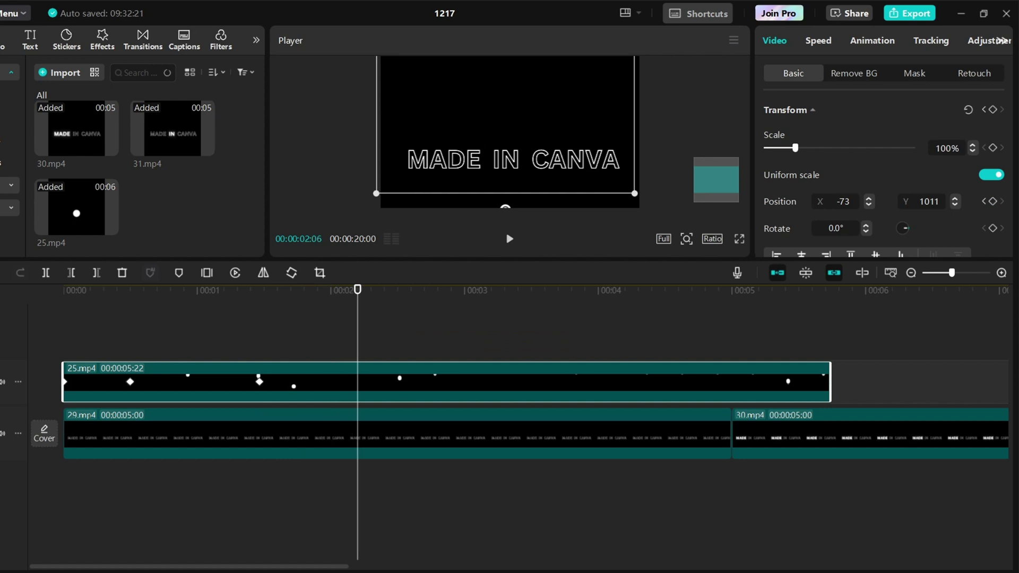
click(687, 239)
click(639, 263)
click(638, 262)
click(638, 262)
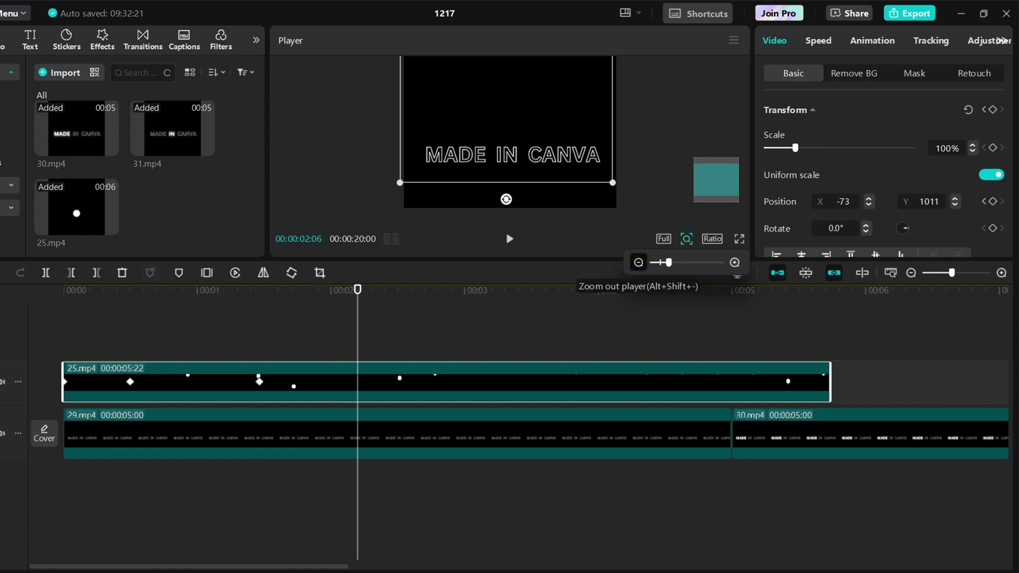
click(638, 262)
click(638, 263)
click(639, 262)
click(638, 262)
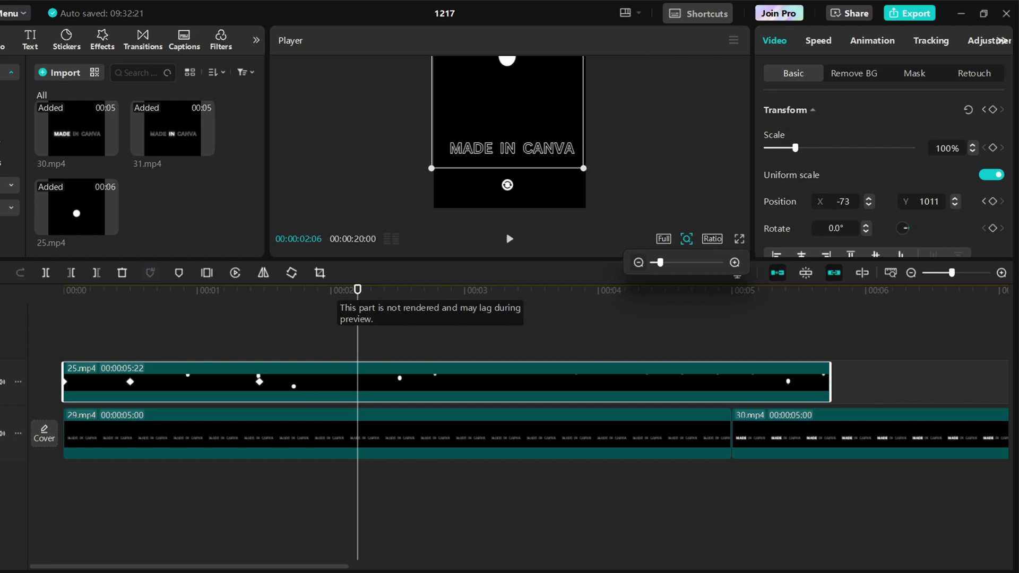
drag(357, 289, 385, 290)
drag(508, 138, 543, 138)
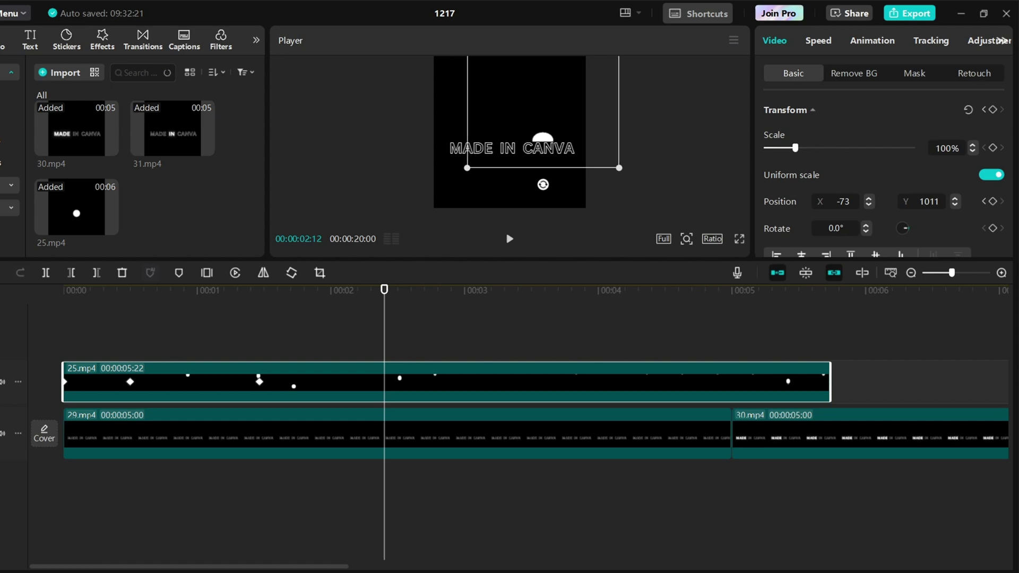
drag(385, 290, 461, 290)
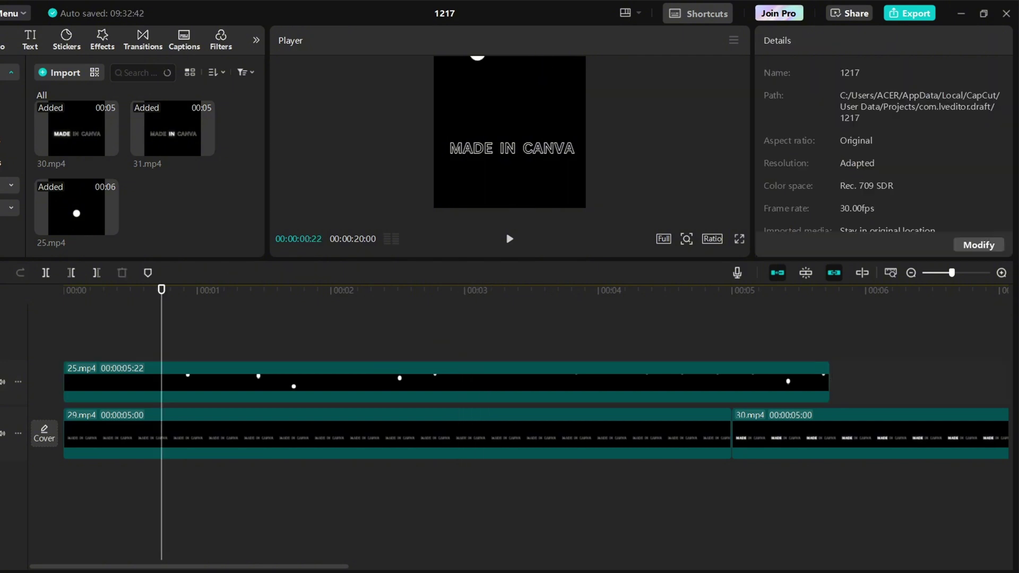
Split the 29.mp4 text clip at the ball's MADE keyframe, 00:00:00:15, and delete the part after the cut.
click(155, 383)
click(153, 329)
drag(153, 289, 130, 289)
click(139, 382)
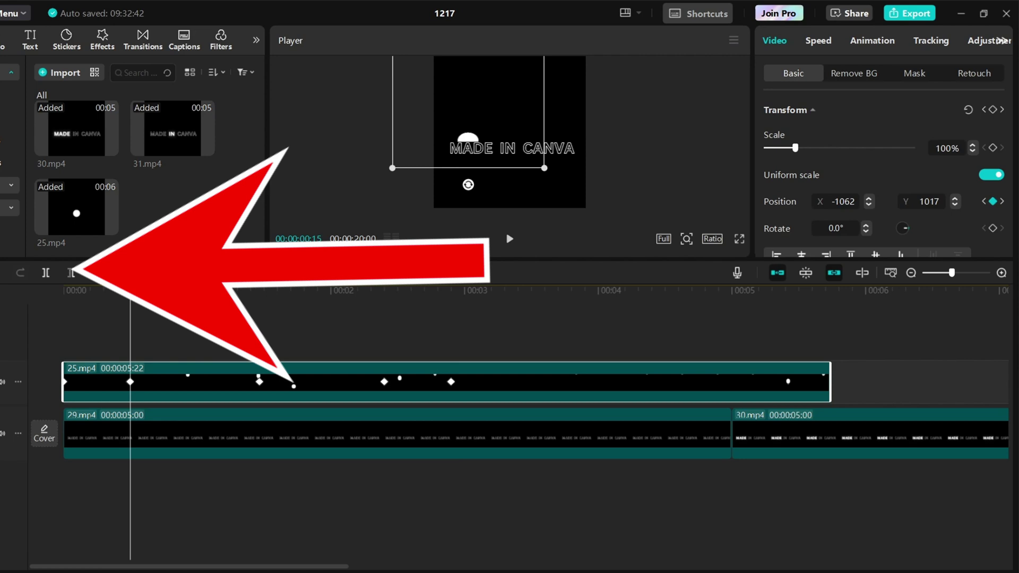
click(139, 436)
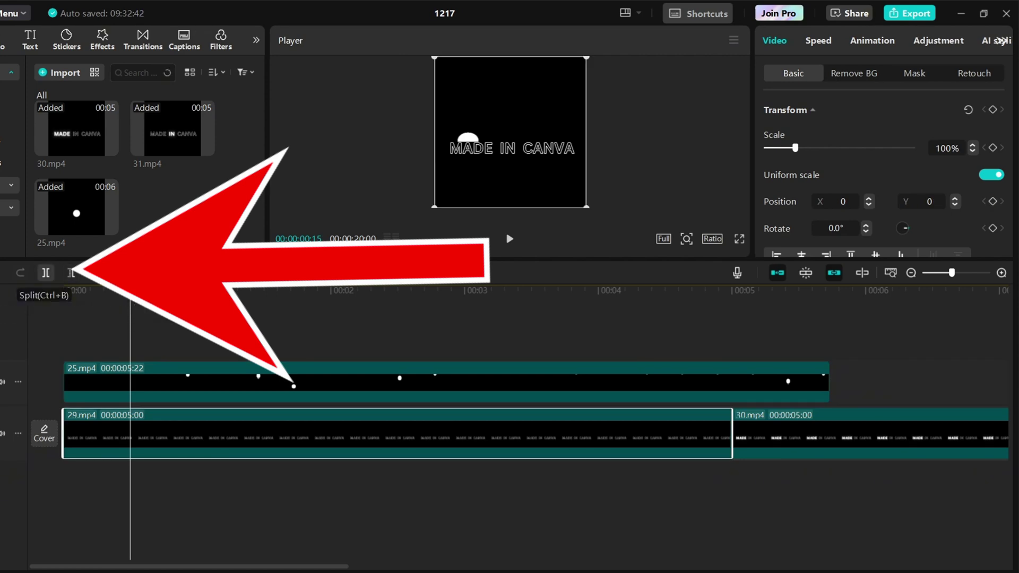
click(46, 273)
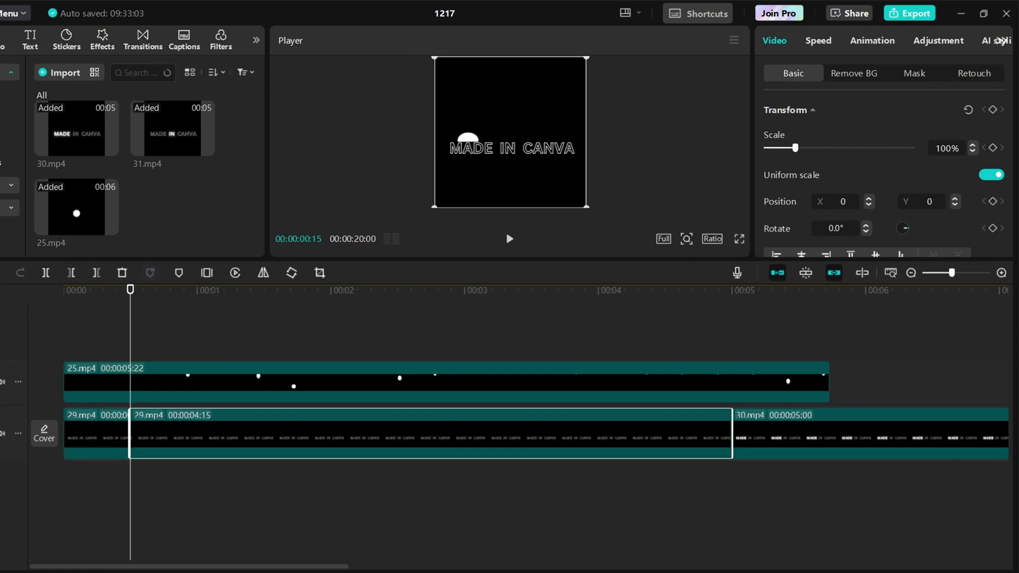
key(Delete)
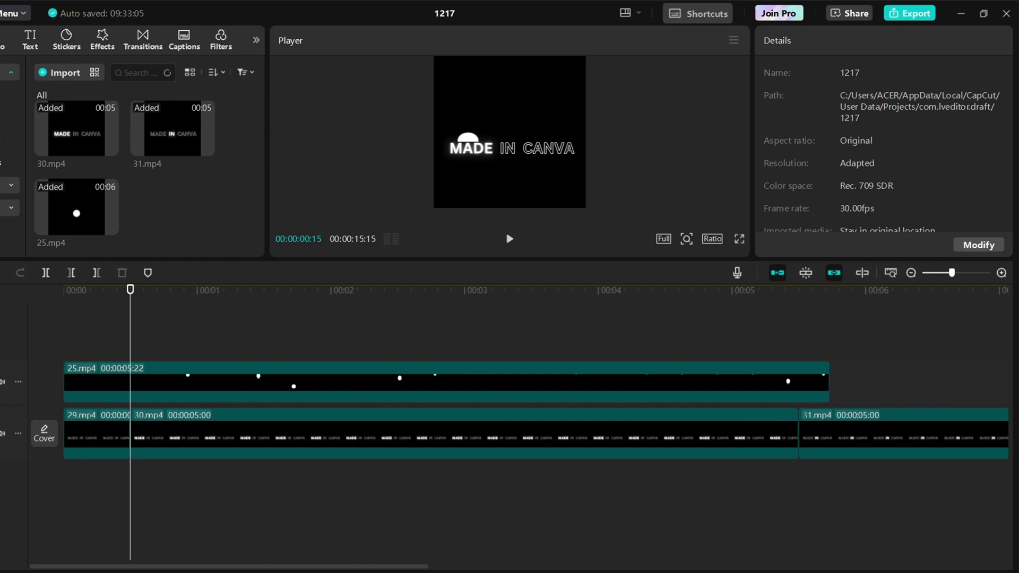
Split the 30.mp4 text clip at the ball's IN keyframe, 00:00:01:14, and delete the part after the cut.
drag(130, 289, 224, 289)
click(225, 383)
key(Right)
key(Right)
key(Right)
key(Right)
key(Right)
key(Right)
key(Right)
key(Right)
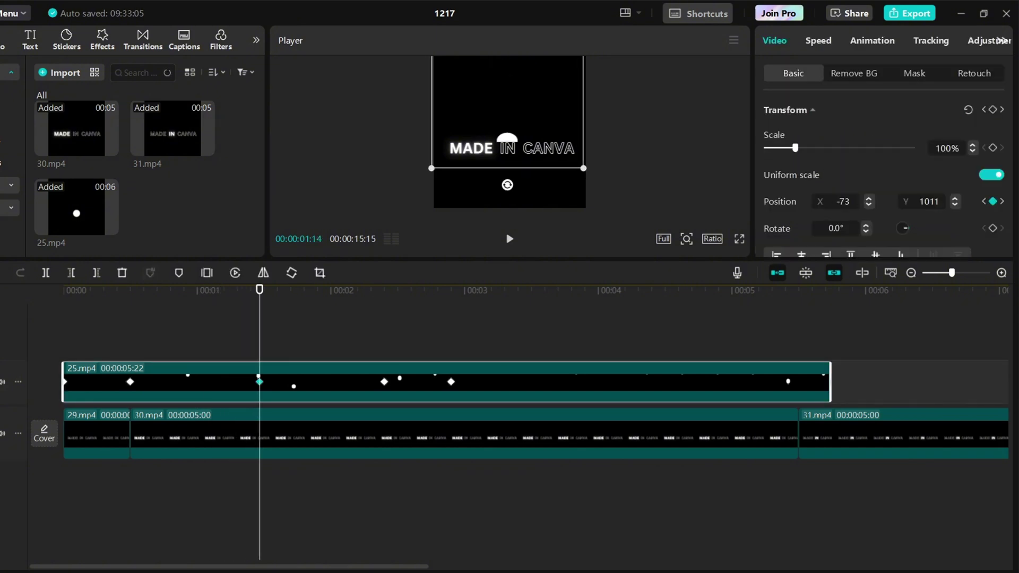
click(266, 434)
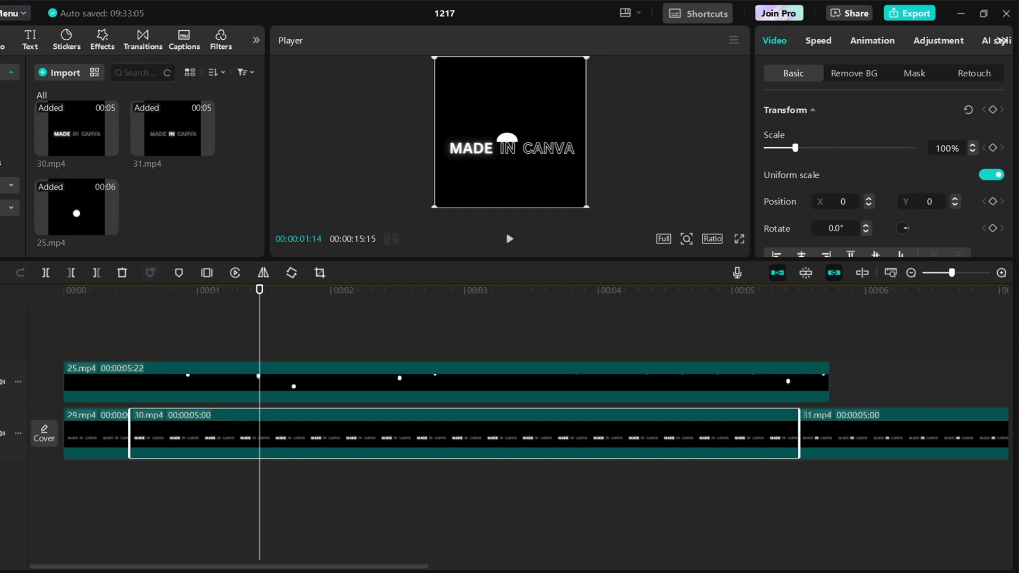
key(ctrl+b)
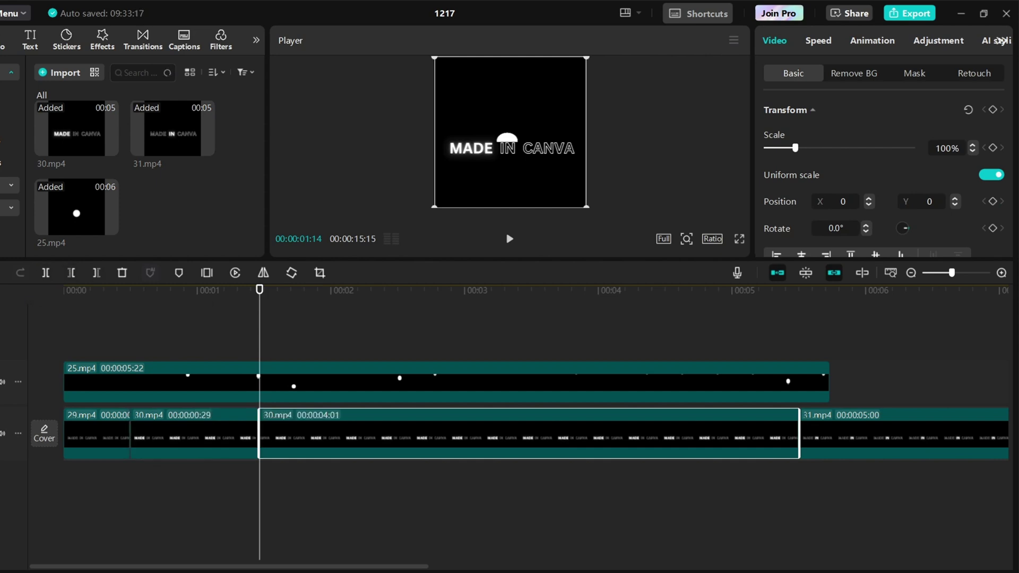
key(Delete)
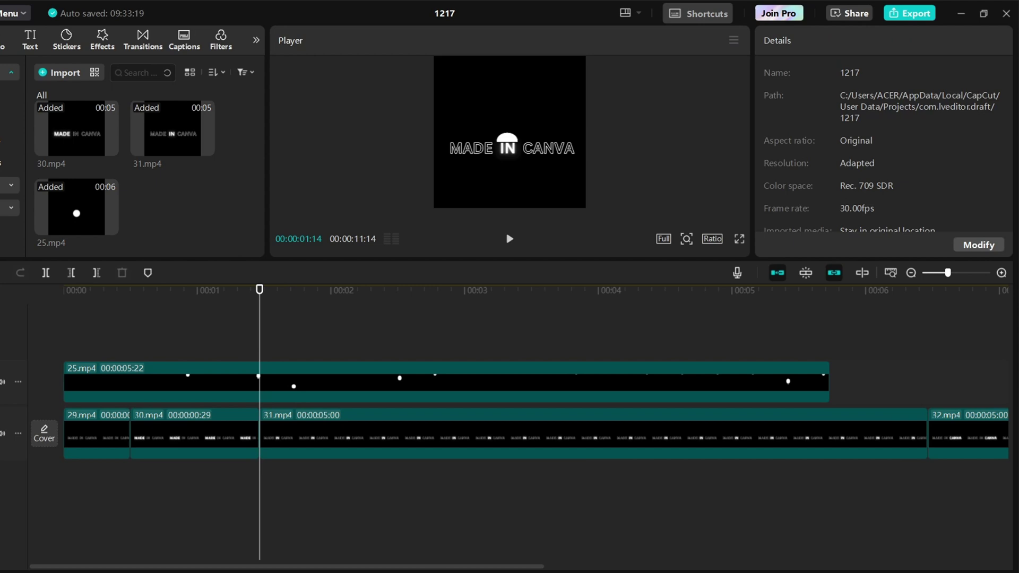
Split the 31.mp4 text clip at the ball's CANVA keyframe, 00:00:02:12, and delete the part after the cut.
click(339, 434)
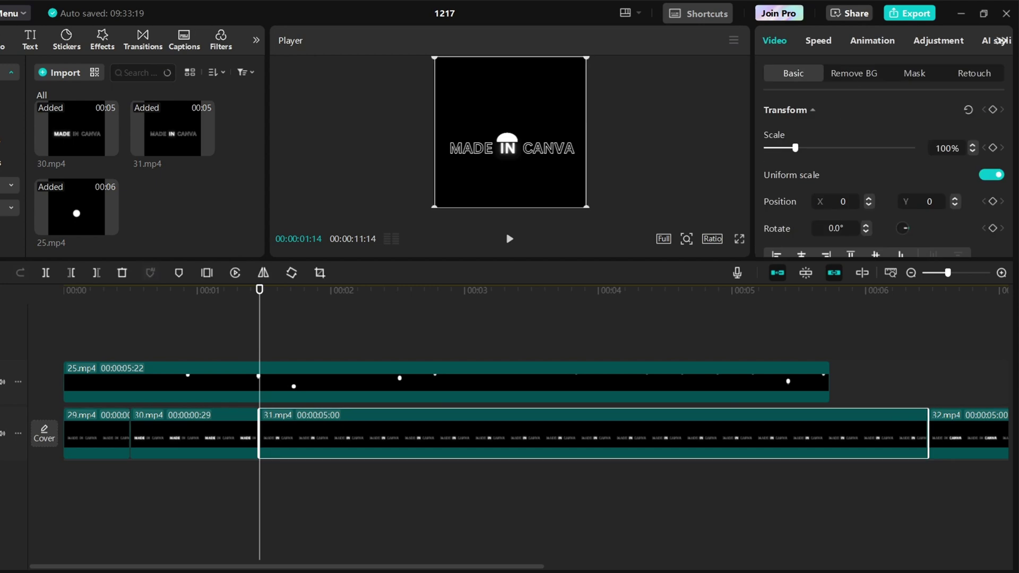
click(340, 382)
drag(260, 290, 384, 289)
click(393, 382)
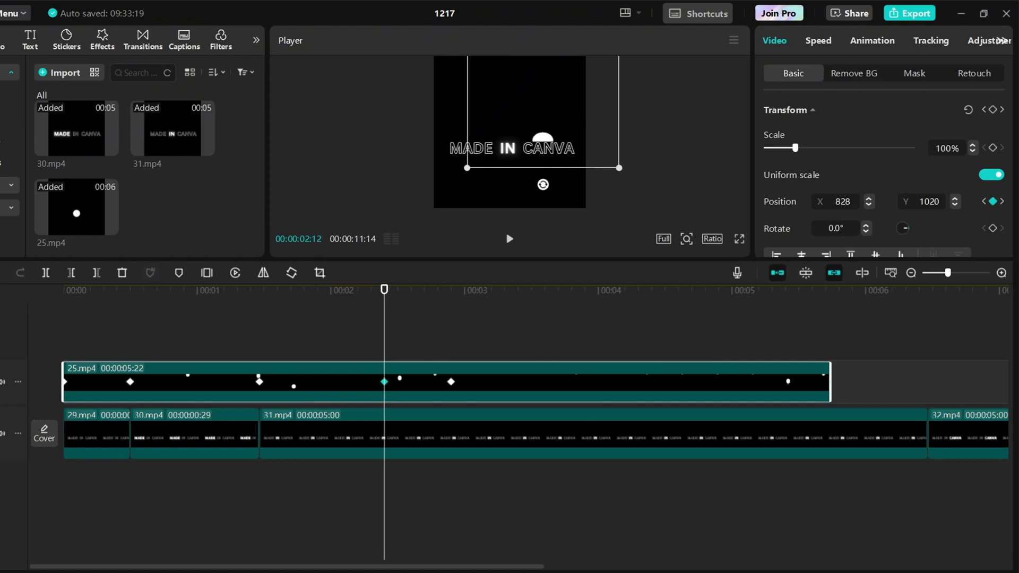
click(403, 434)
click(46, 273)
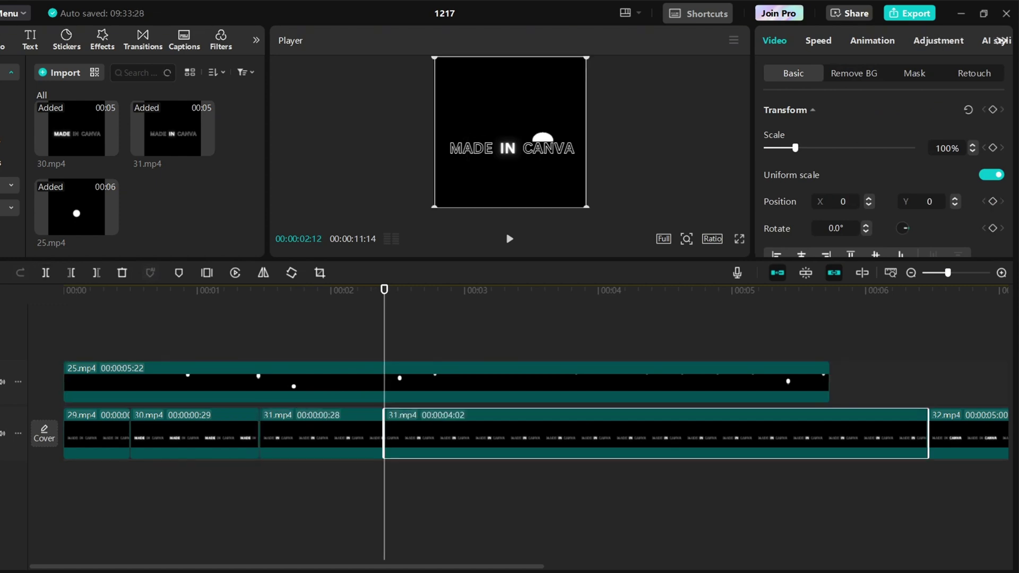
key(Delete)
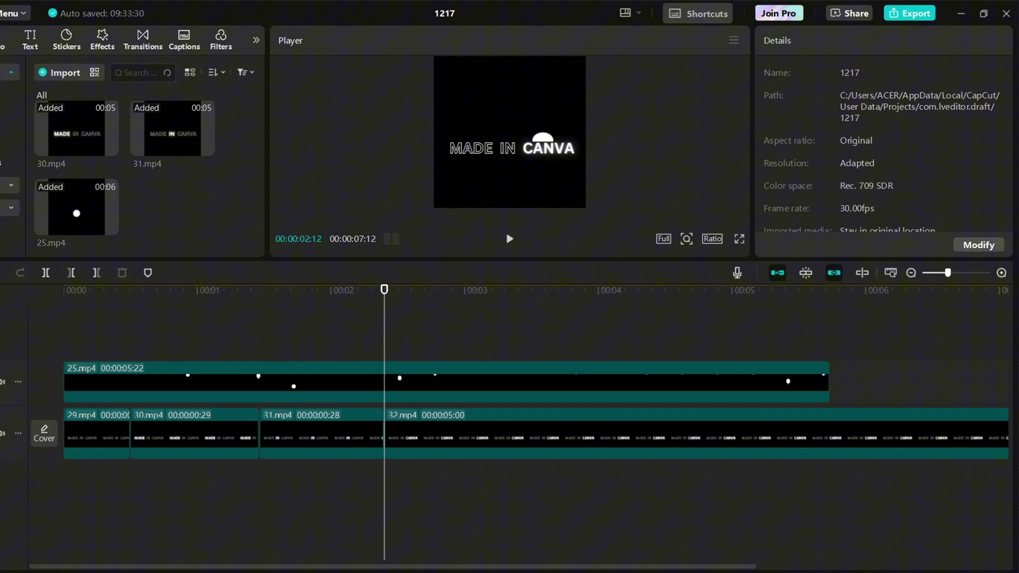
Preview the sequence from the start, and split the ball clip and 32.mp4 at 00:00:03:03, deleting everything after the cut.
drag(385, 289, 64, 289)
key(space)
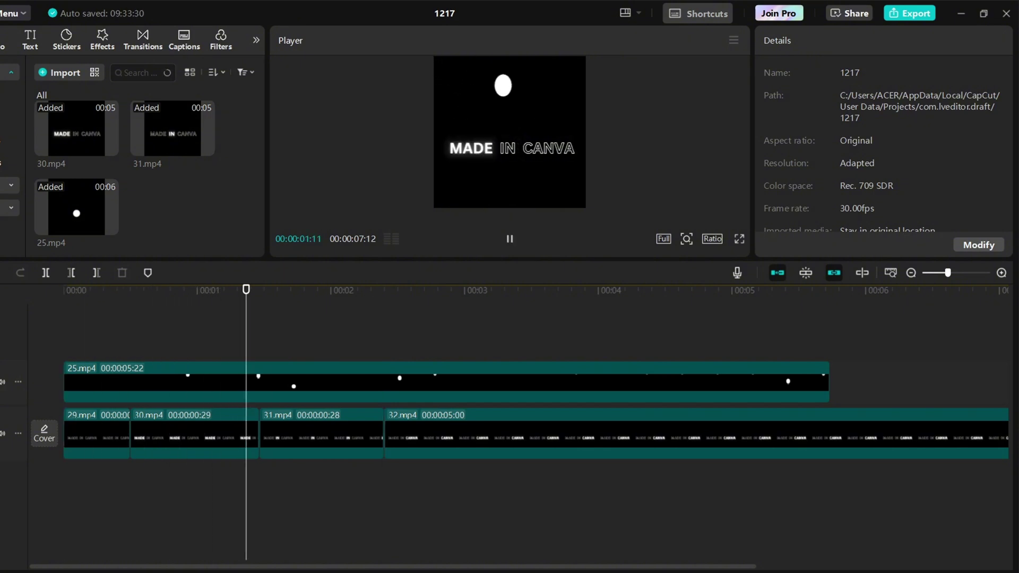
key(space)
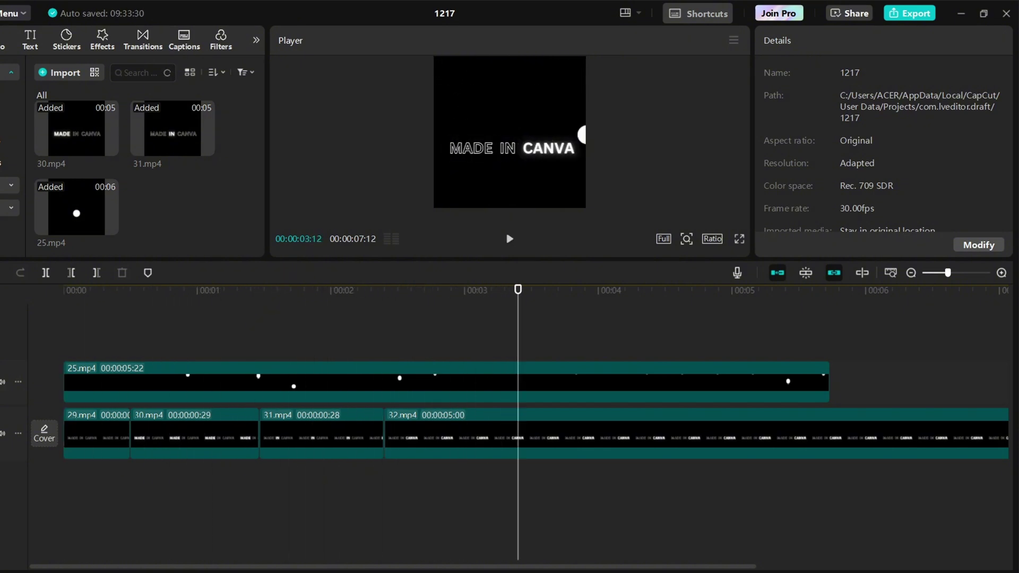
drag(518, 290, 478, 289)
click(467, 383)
click(46, 272)
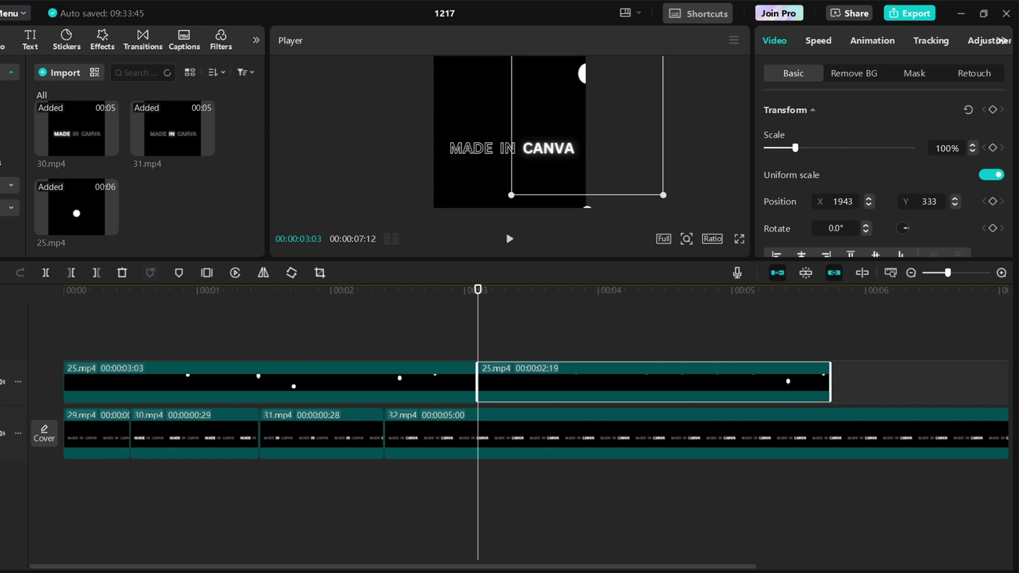
key(Delete)
click(536, 435)
key(ctrl+b)
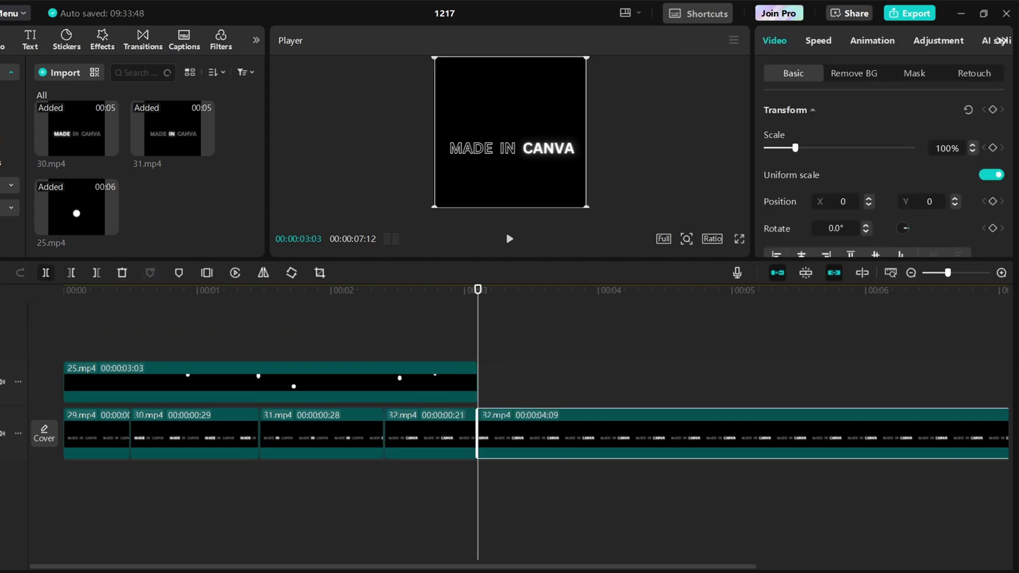
key(Delete)
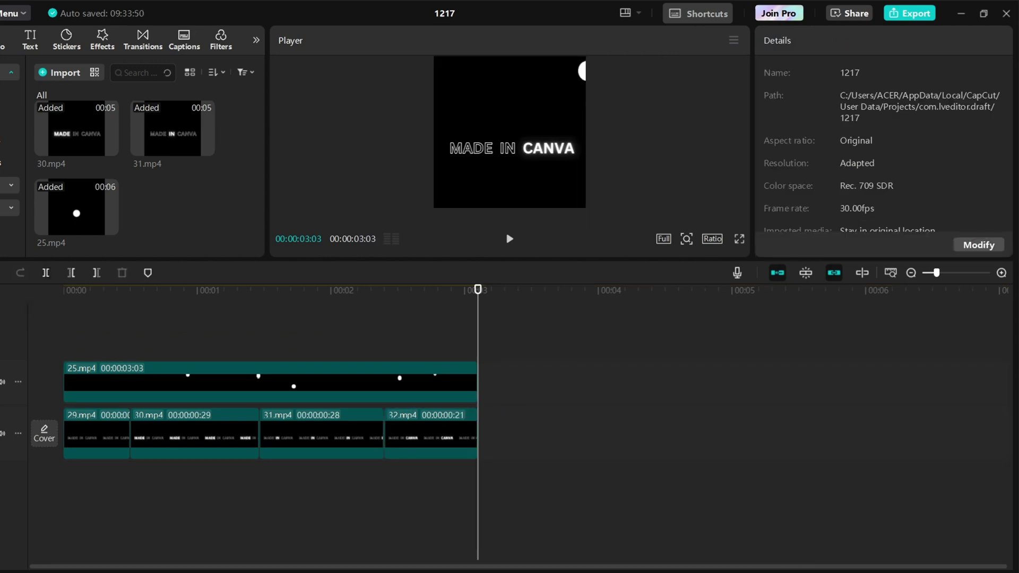
key(space)
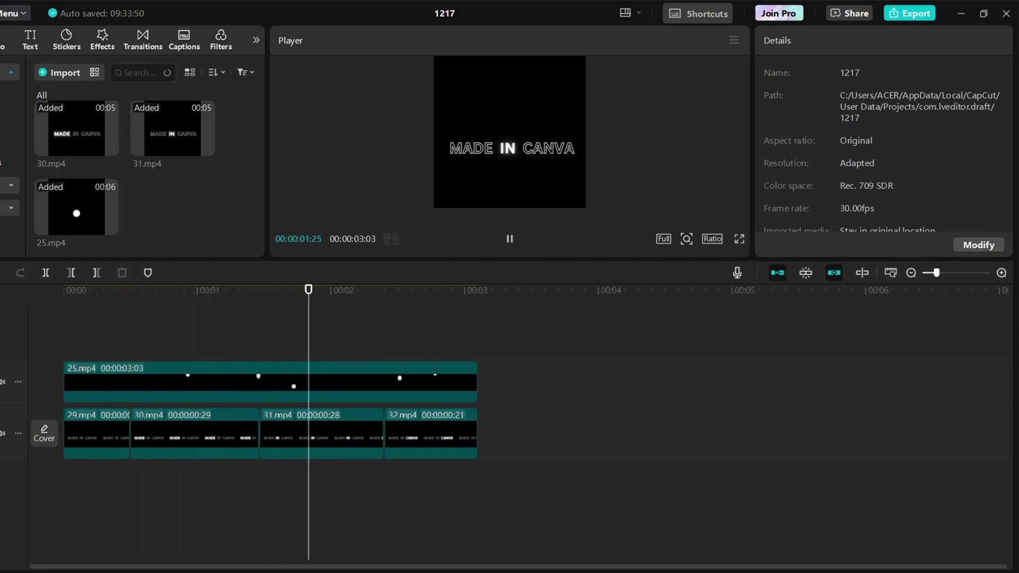